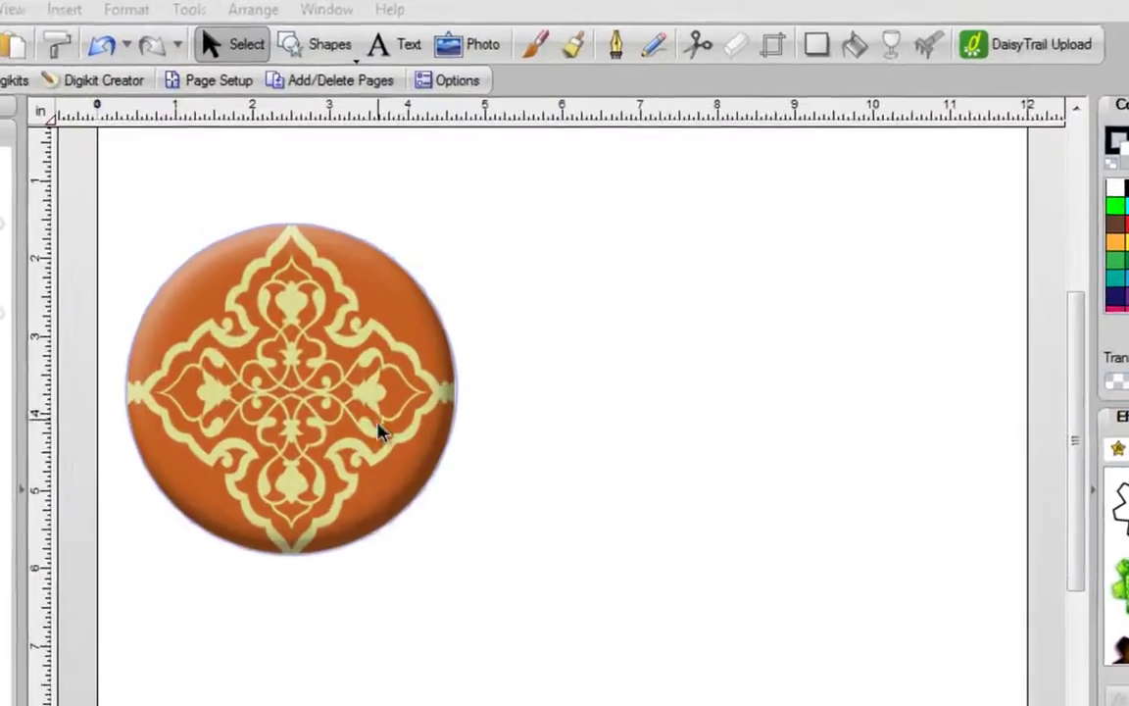
# Step: Select the orange patterned medallion embellishment on page 3
pyautogui.click(380, 434)
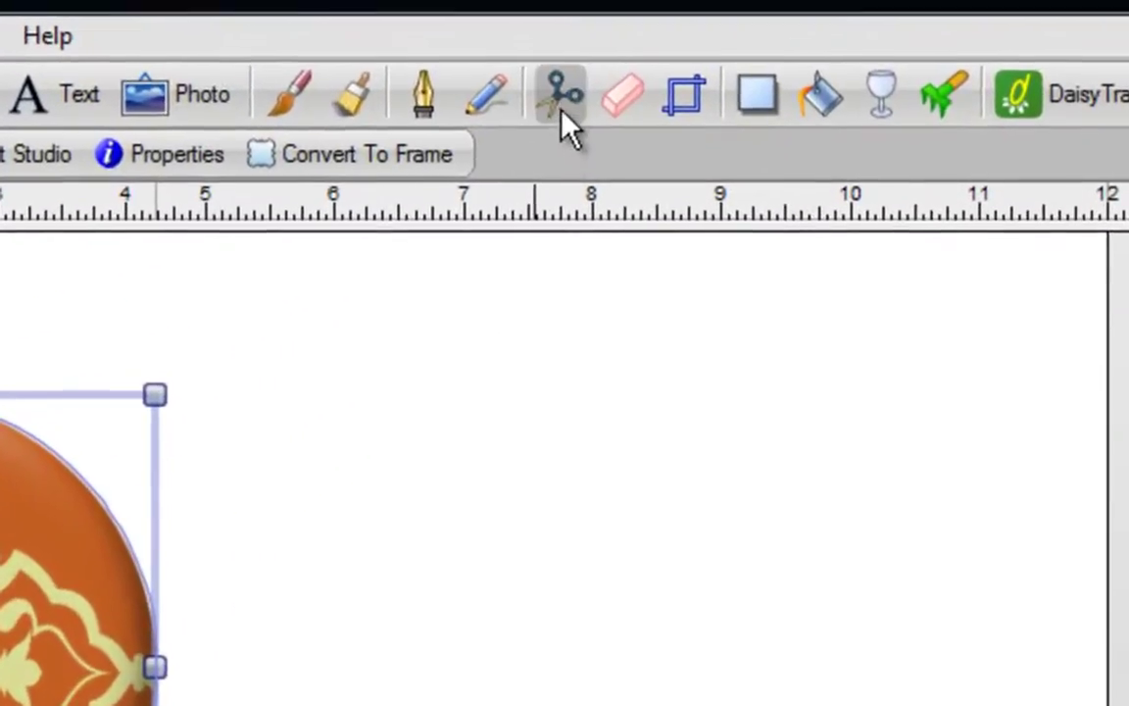
# Step: Place an ellipse punch from the Scissors tool over the medallion, resized to about 3.895 in and centred
pyautogui.click(565, 98)
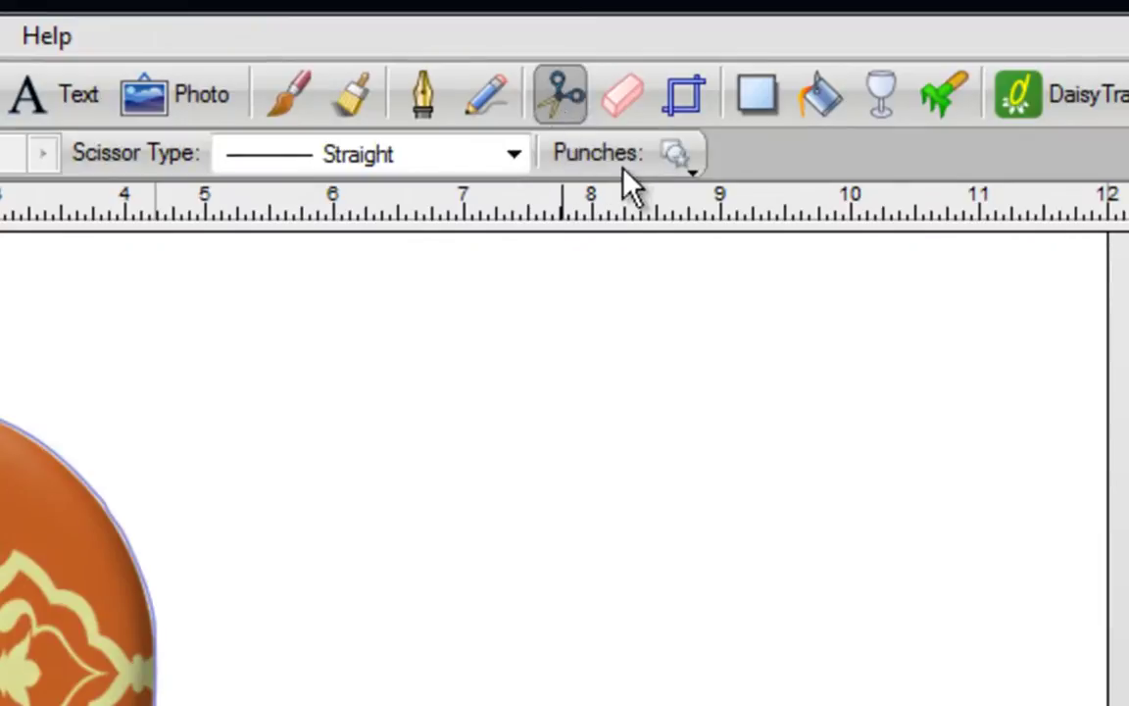
pyautogui.click(694, 170)
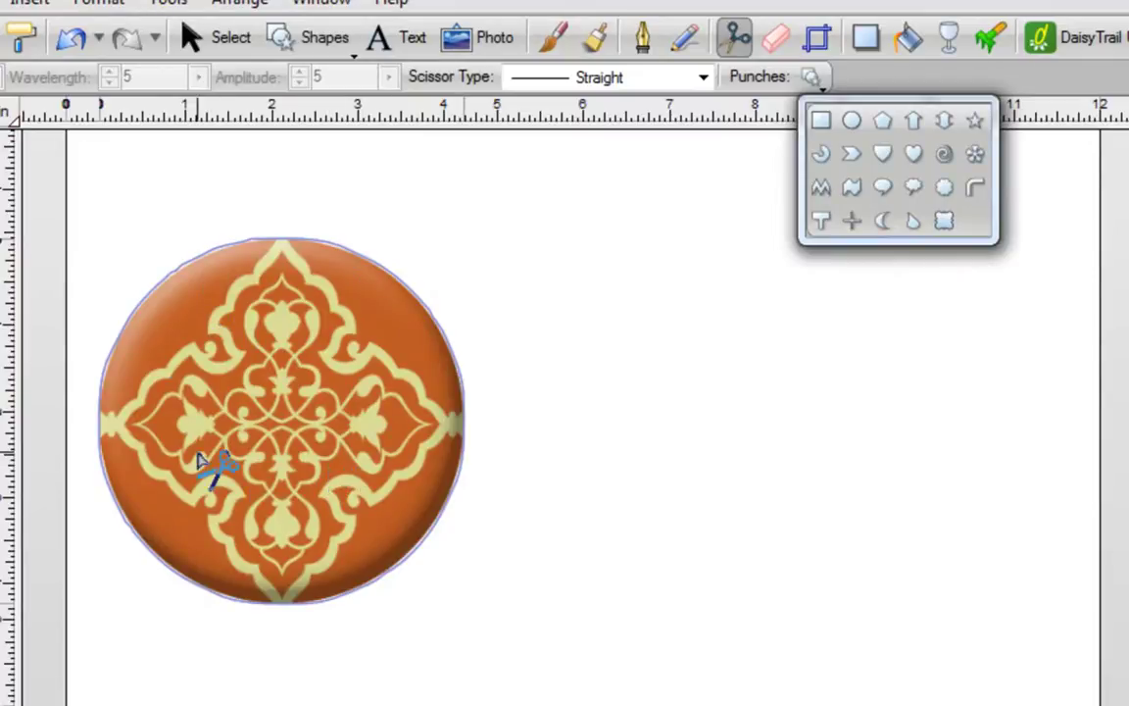
pyautogui.click(852, 122)
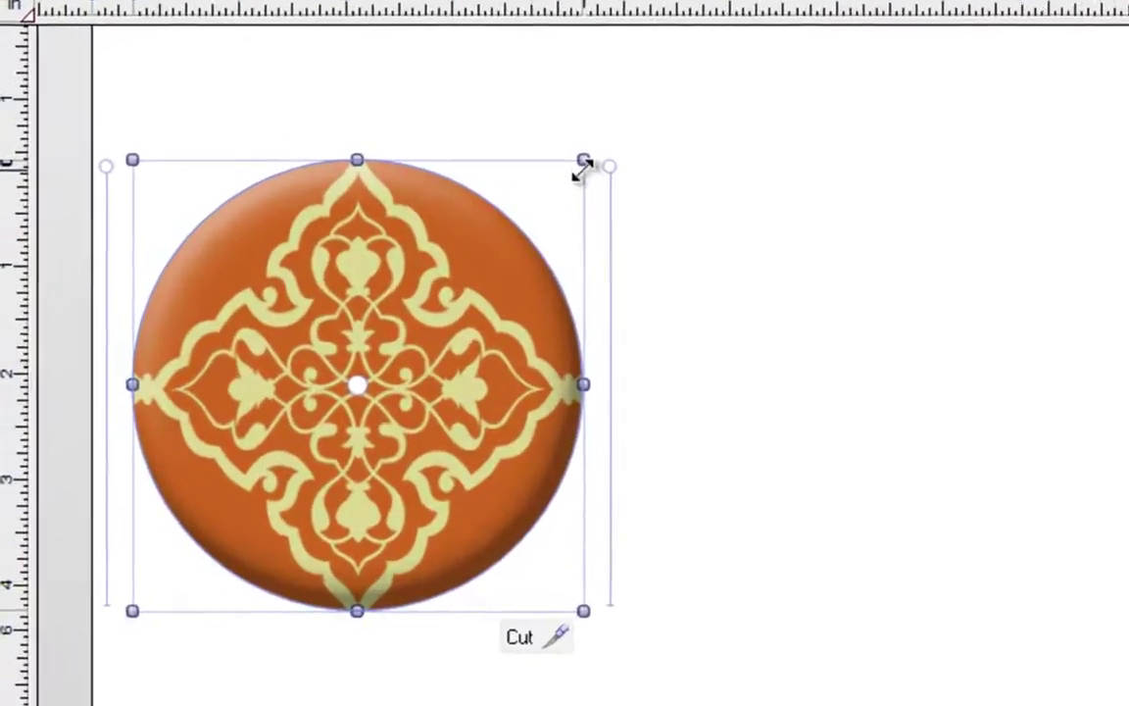
pyautogui.moveTo(492, 220); pyautogui.dragTo(456, 254)
pyautogui.moveTo(645, 140); pyautogui.dragTo(645, 139)
pyautogui.moveTo(502, 262)
pyautogui.mouseDown()
pyautogui.moveTo(496, 279)
pyautogui.moveTo(494, 263)
pyautogui.mouseUp()
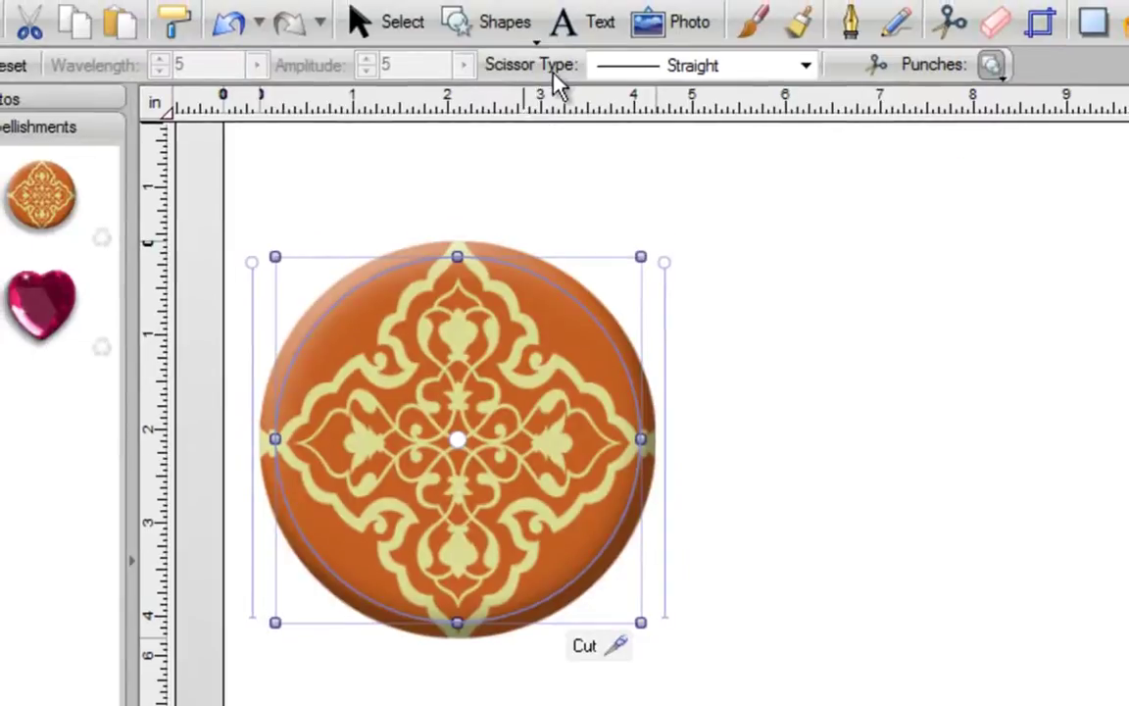
# Step: Switch the punch to a Double Bump scissor edge and adjust its envelope size, start angle and enclosed angle
pyautogui.click(806, 67)
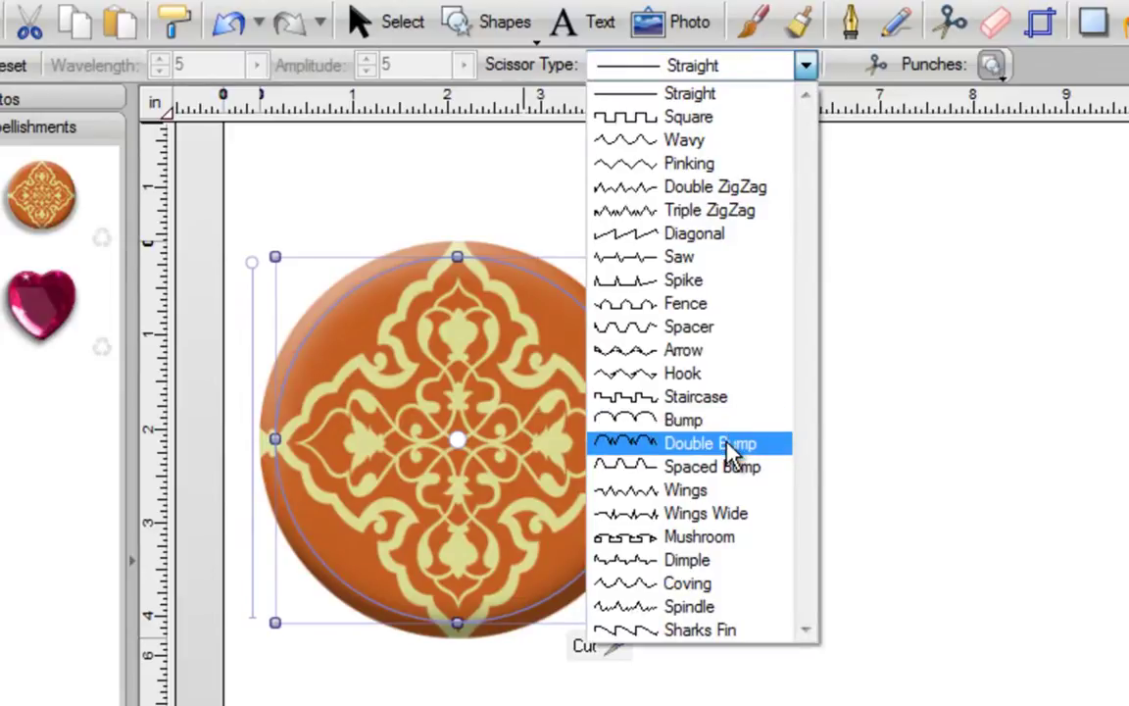
pyautogui.click(727, 442)
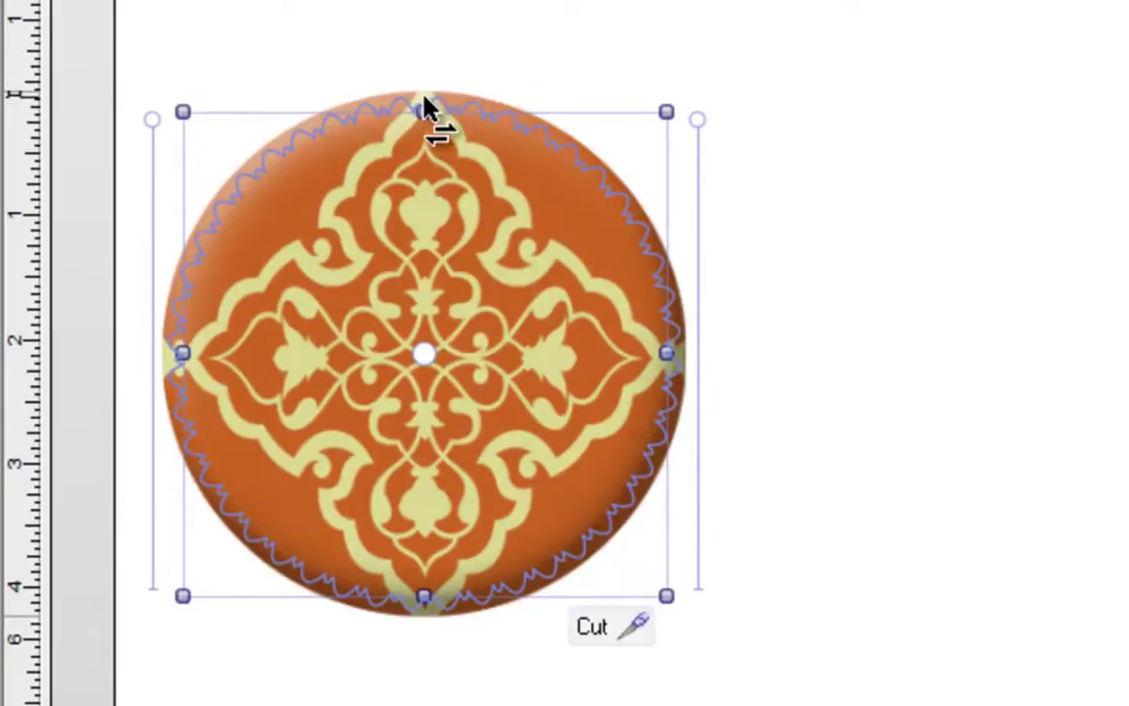
pyautogui.moveTo(424, 106)
pyautogui.mouseDown()
pyautogui.moveTo(427, 59)
pyautogui.moveTo(427, 118)
pyautogui.mouseUp()
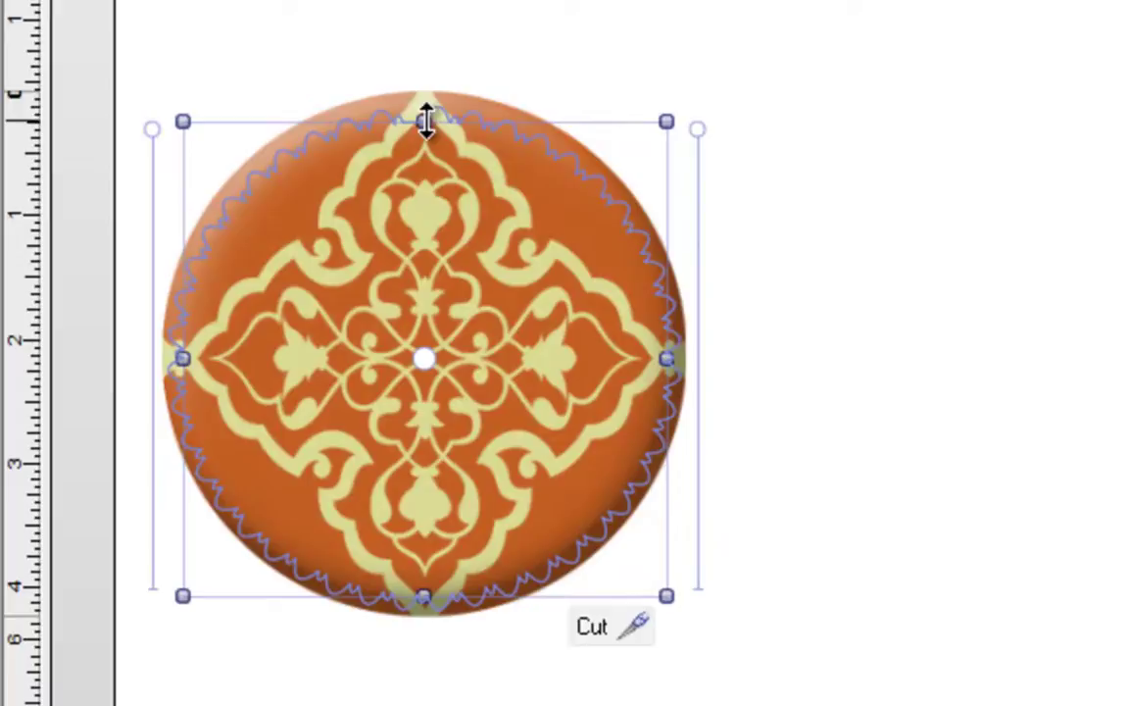
pyautogui.moveTo(666, 121); pyautogui.dragTo(665, 88)
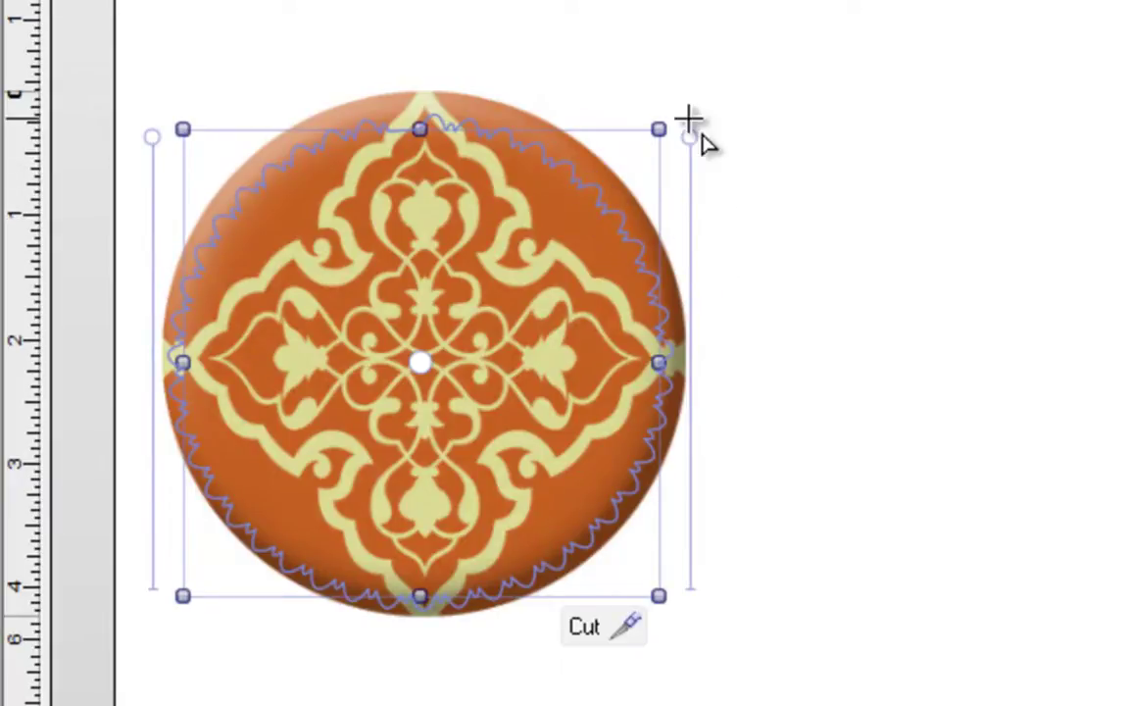
pyautogui.moveTo(690, 140); pyautogui.dragTo(707, 326)
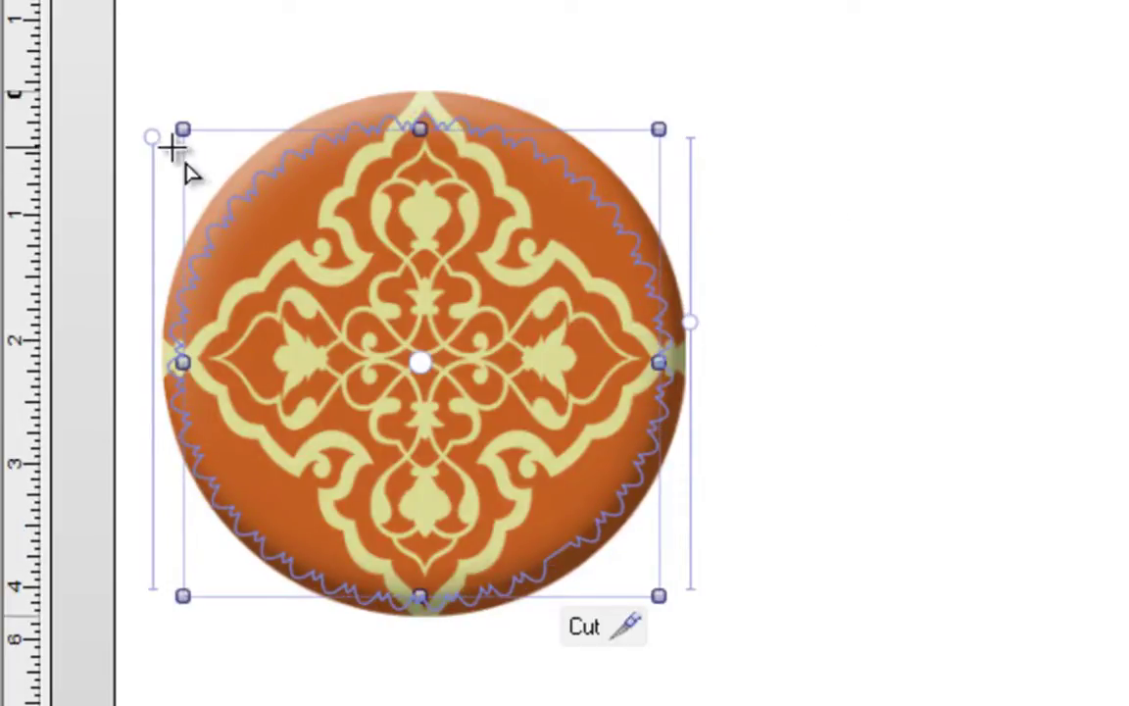
pyautogui.moveTo(155, 143); pyautogui.dragTo(157, 243)
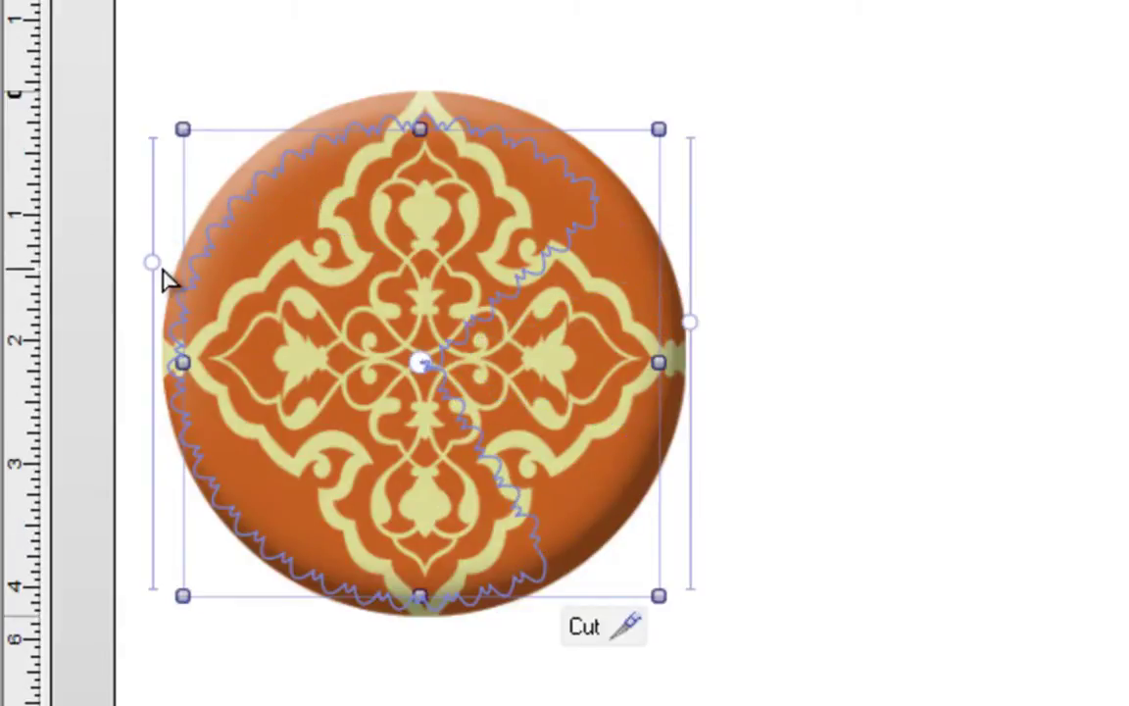
pyautogui.moveTo(154, 243); pyautogui.dragTo(154, 137)
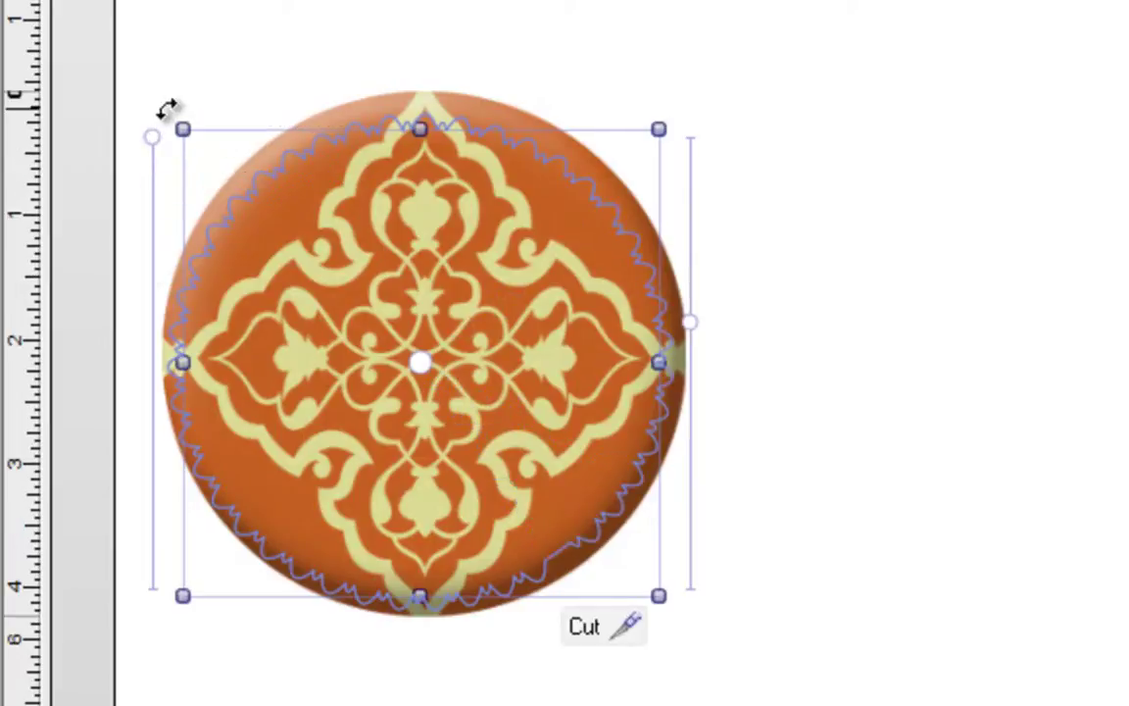
pyautogui.click(584, 631)
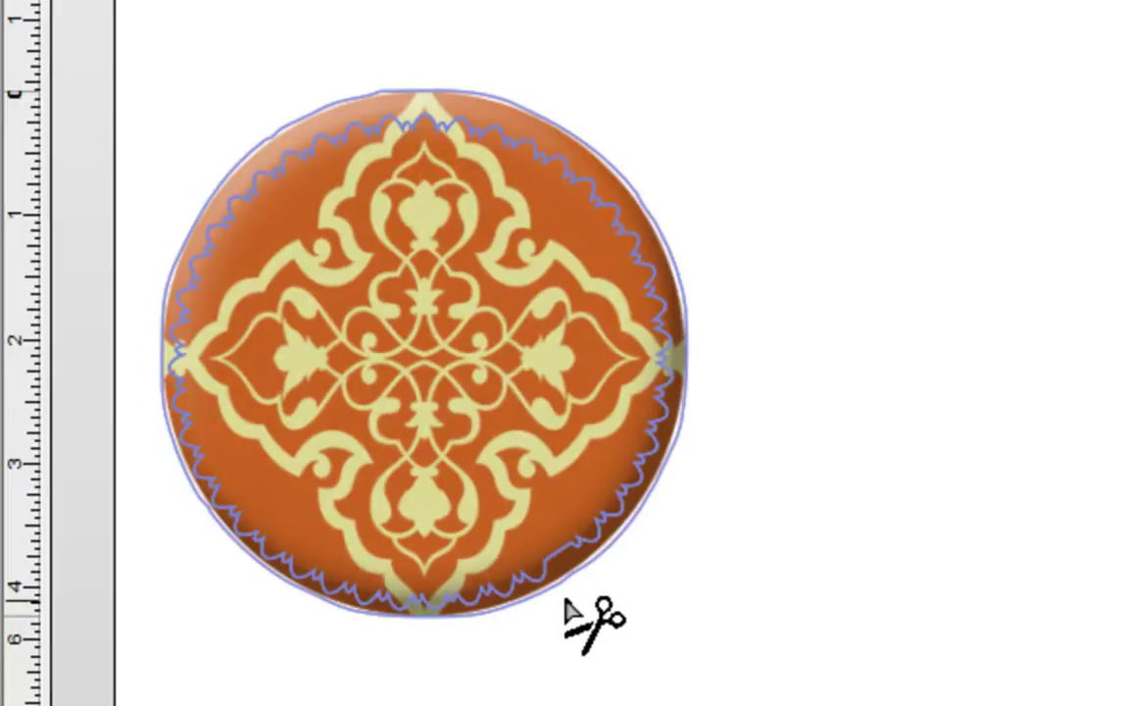
# Step: Cut the medallion along the scalloped outline and pull the scalloped centre out of the ring
pyautogui.click(579, 610)
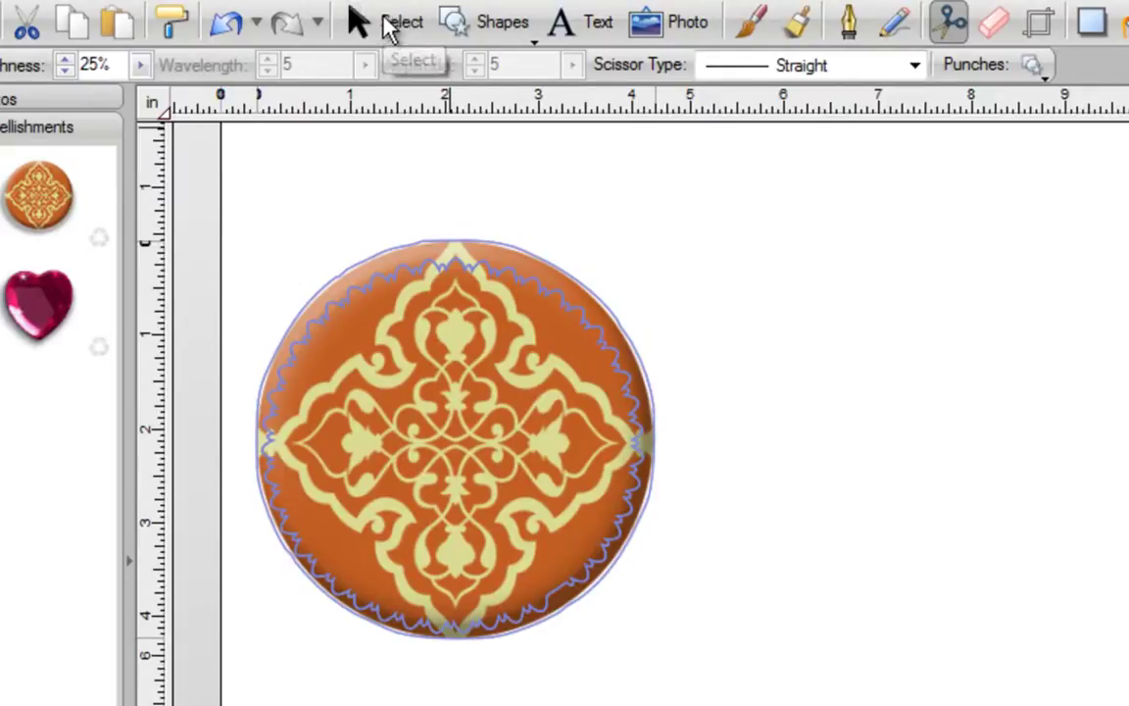
pyautogui.click(387, 27)
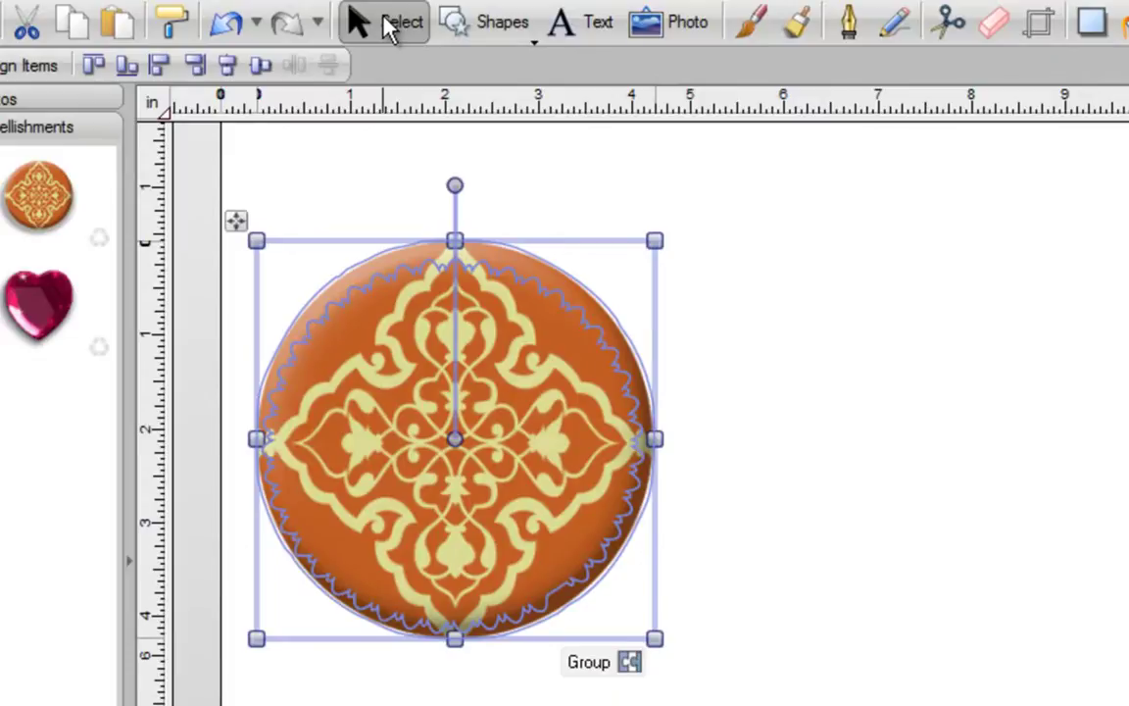
pyautogui.click(822, 294)
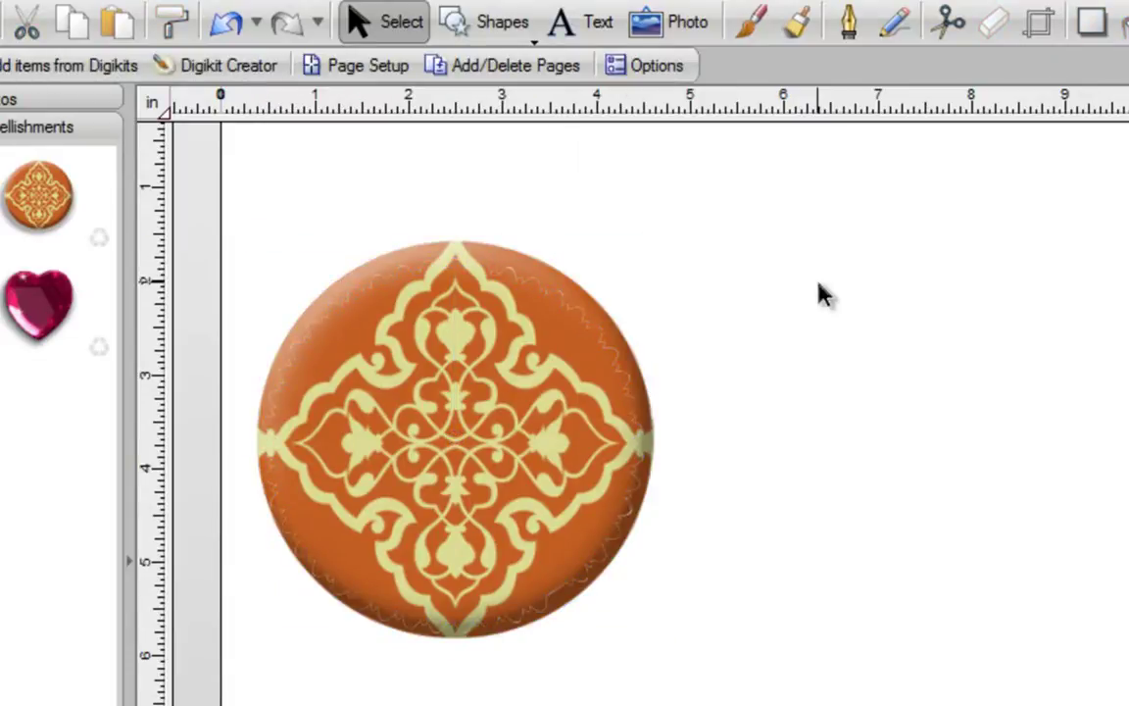
pyautogui.click(449, 408)
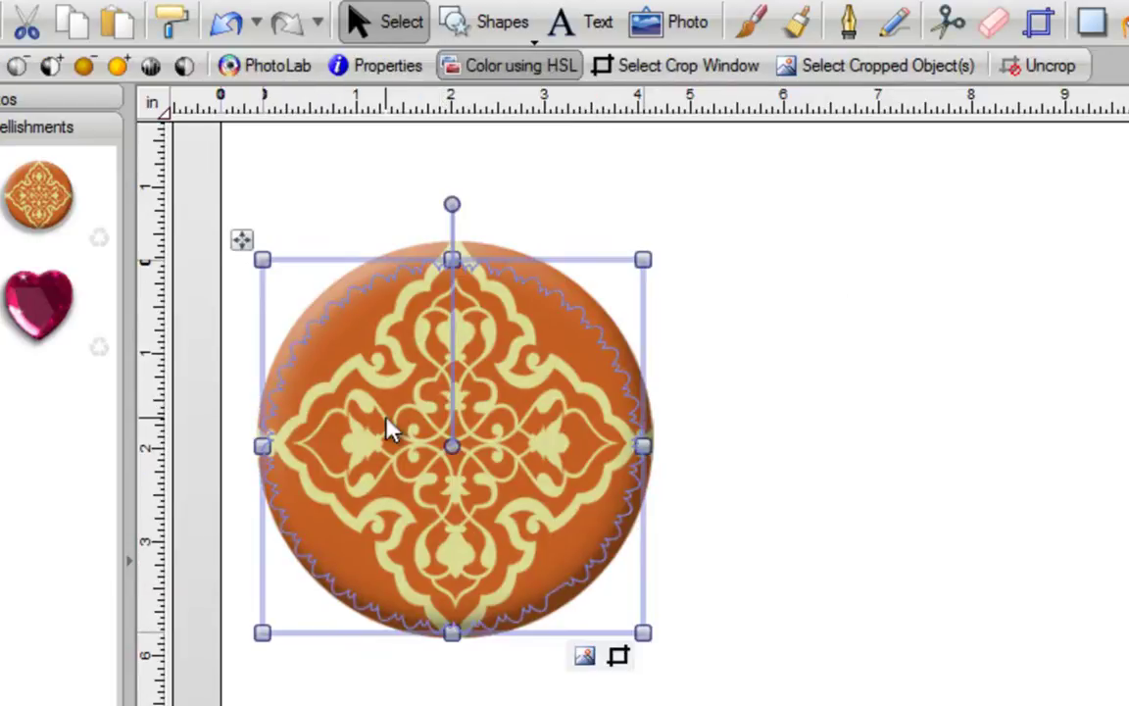
pyautogui.moveTo(388, 430); pyautogui.dragTo(833, 428)
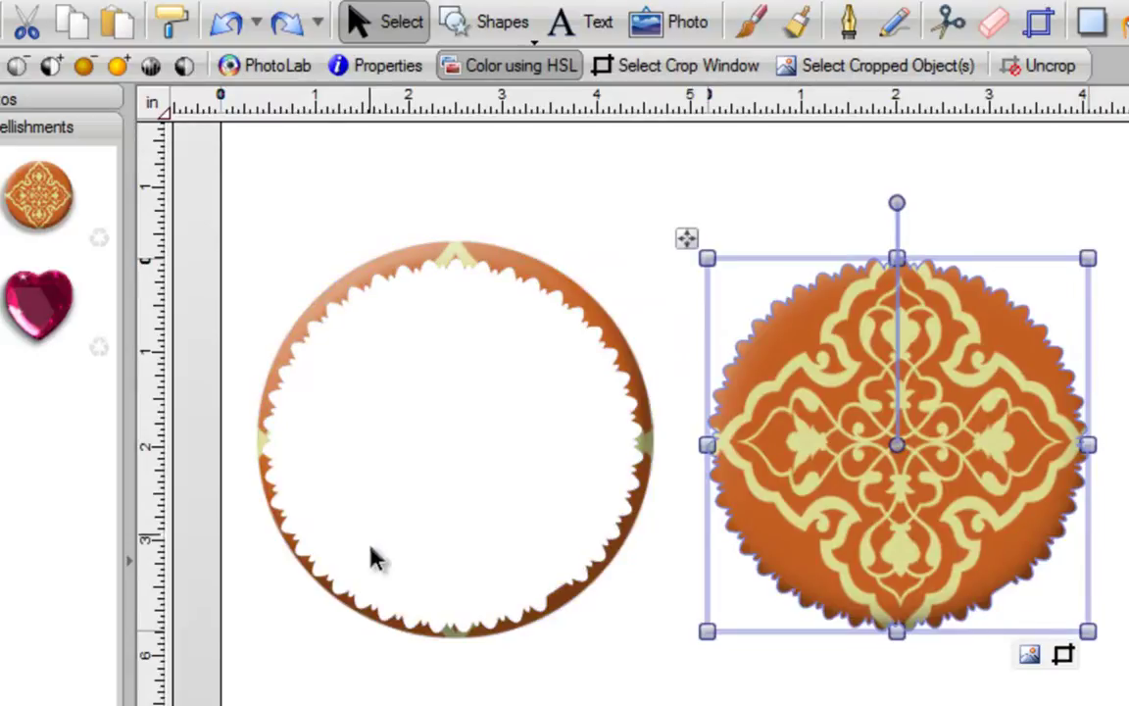
# Step: Delete the leftover outer ring, then delete the scalloped centre disc
pyautogui.click(453, 259)
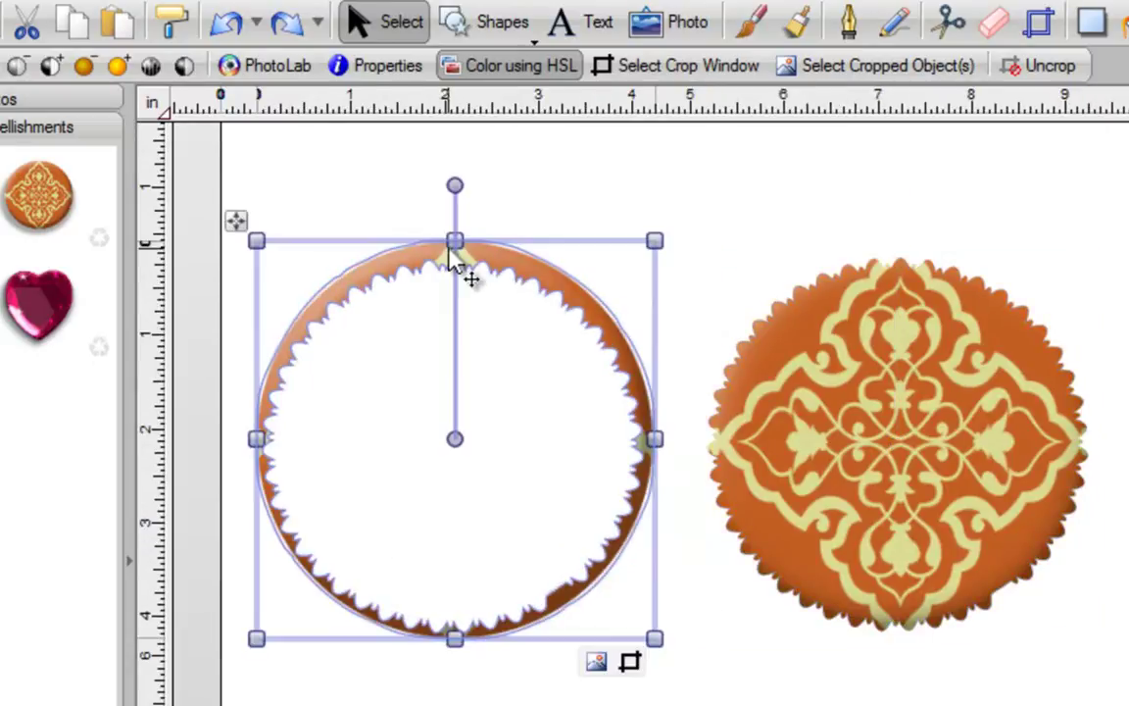
pyautogui.press('Delete')
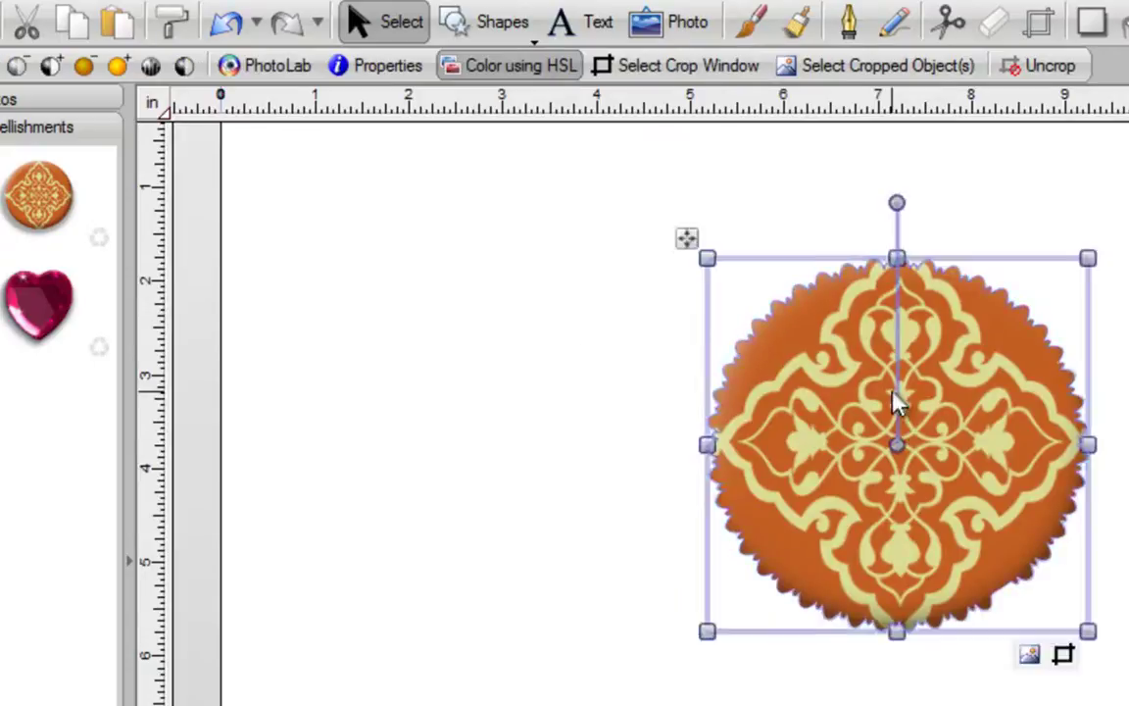
pyautogui.moveTo(895, 391); pyautogui.dragTo(480, 339)
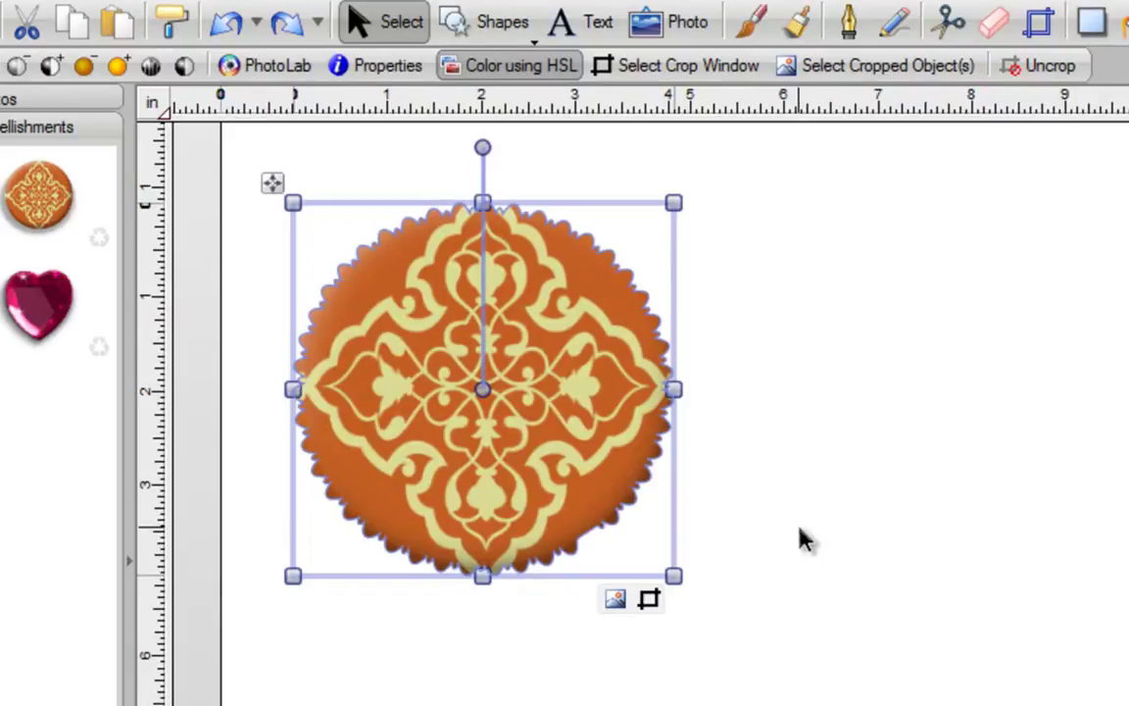
pyautogui.press('Delete')
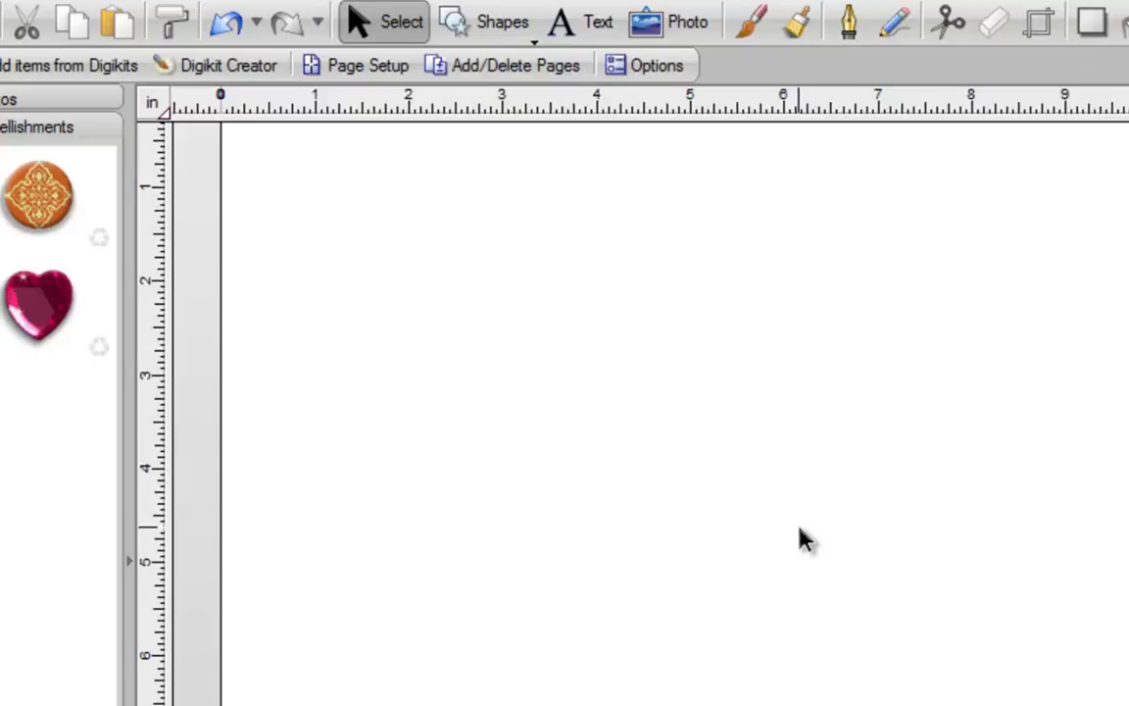
# Step: Drag the orange medallion from Embellishments onto the page and Ctrl-drag a copy to its right
pyautogui.moveTo(50, 221); pyautogui.dragTo(462, 408)
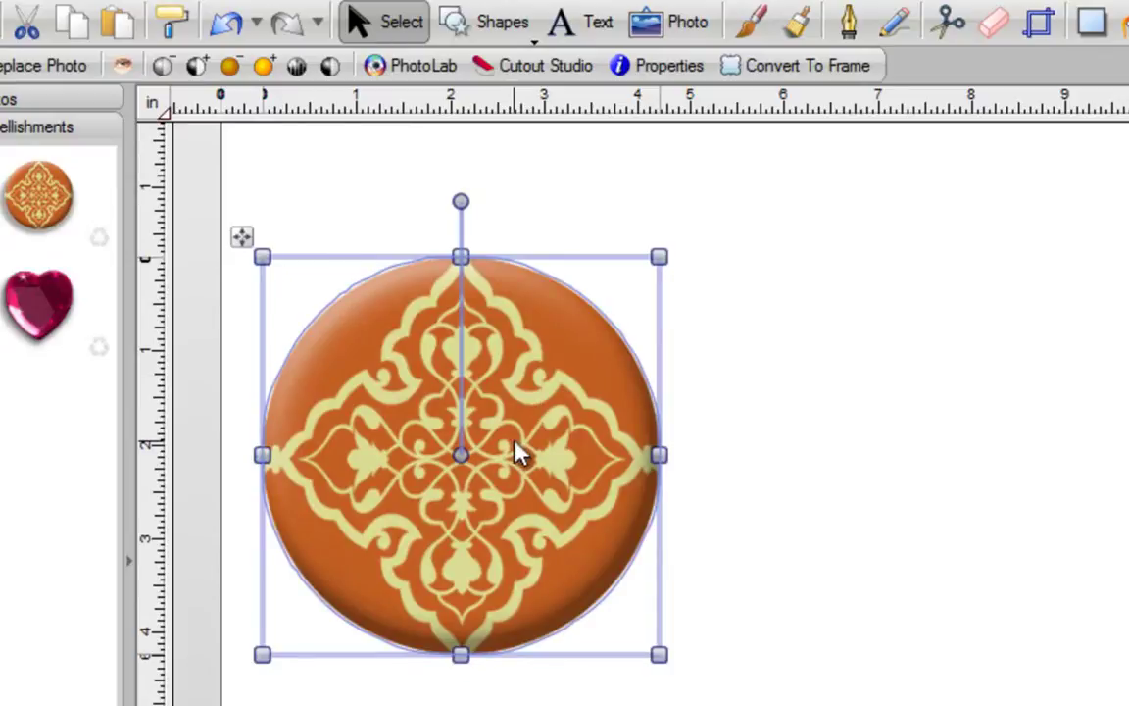
pyautogui.moveTo(517, 454); pyautogui.dragTo(970, 470)
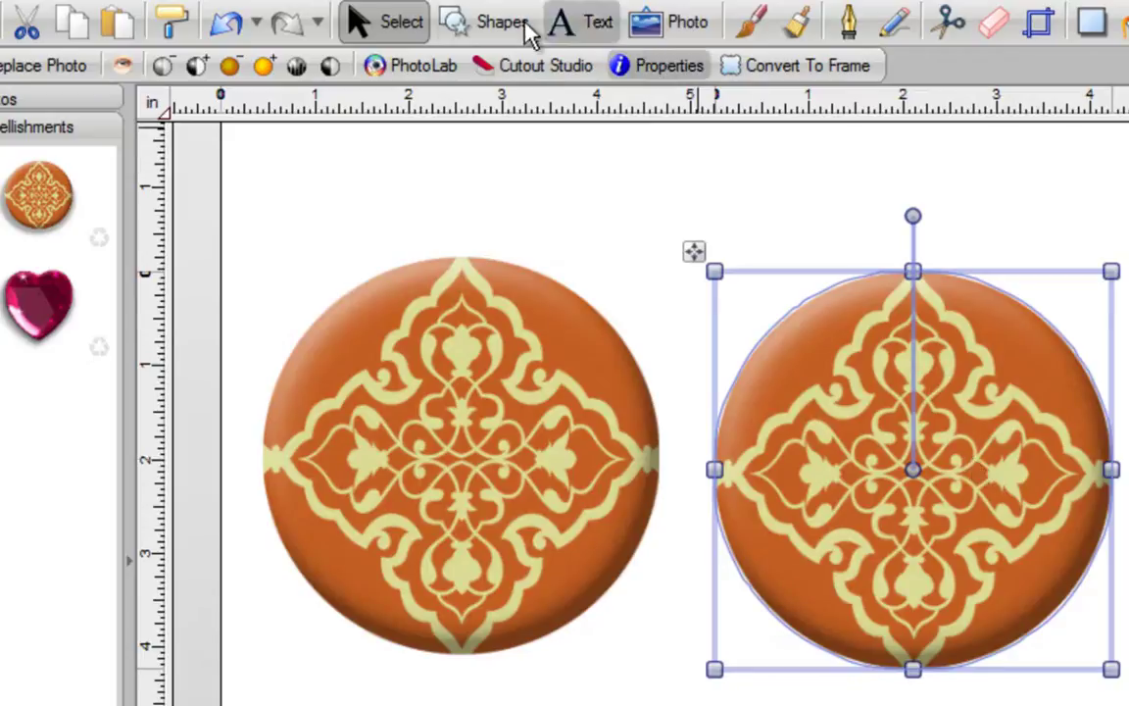
# Step: Draw a small ellipse above the medallions and fill it black
pyautogui.click(474, 25)
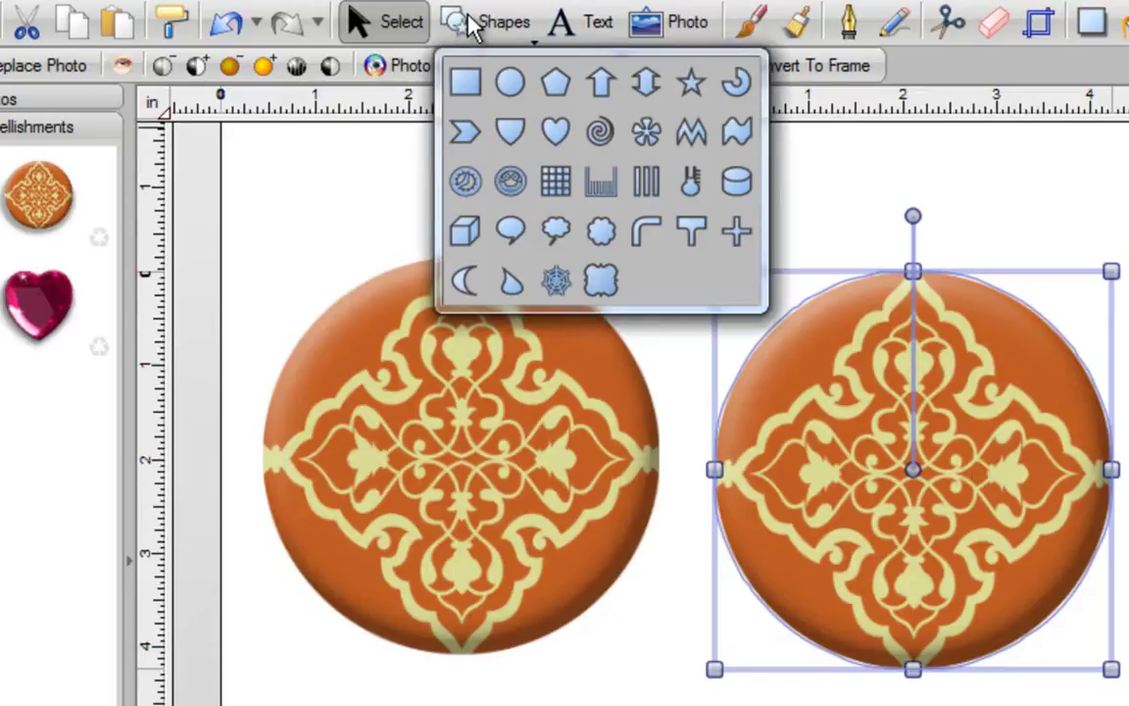
pyautogui.click(510, 86)
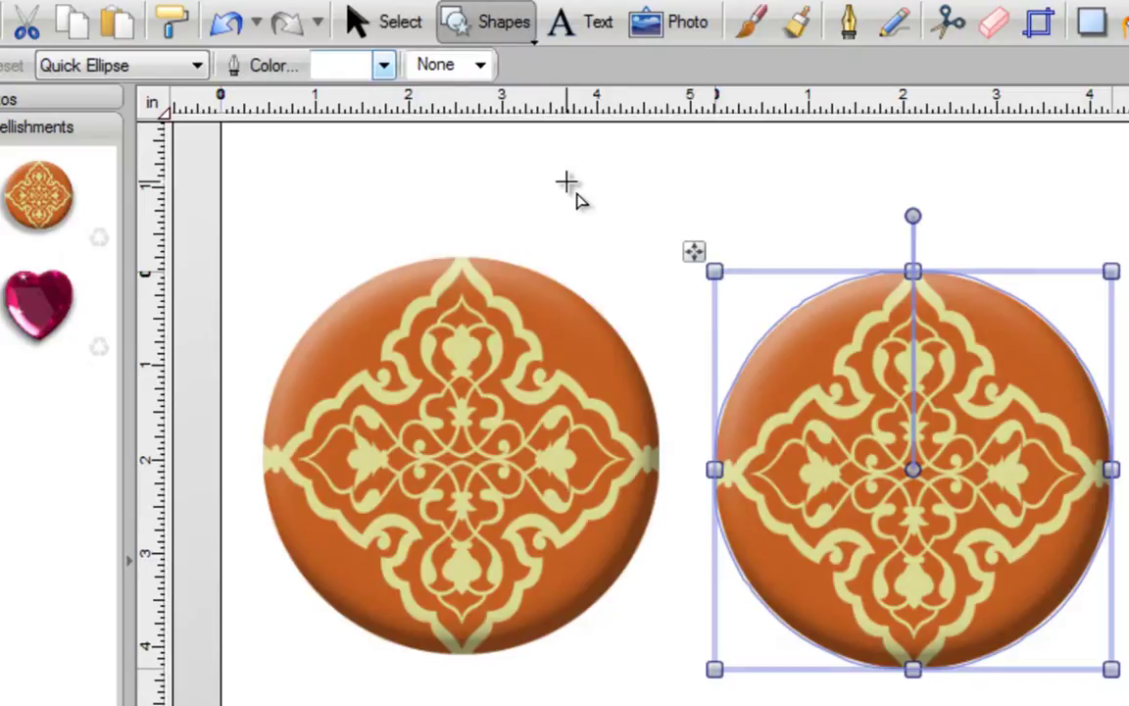
pyautogui.moveTo(566, 183); pyautogui.dragTo(616, 233)
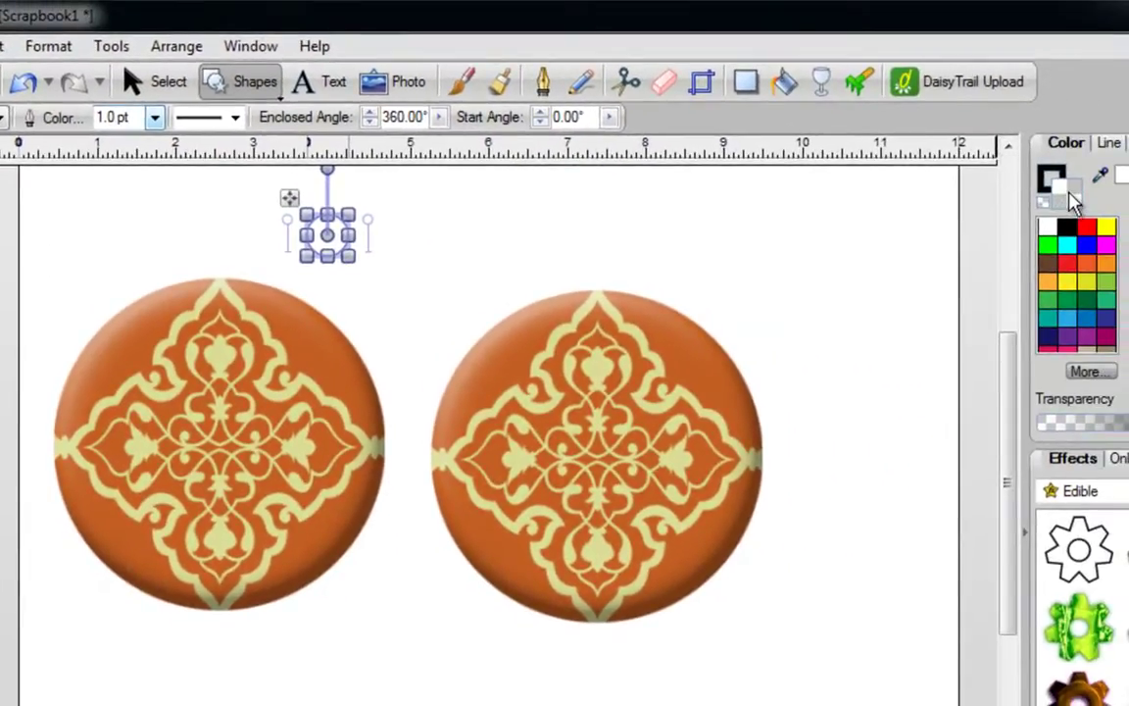
pyautogui.click(1066, 233)
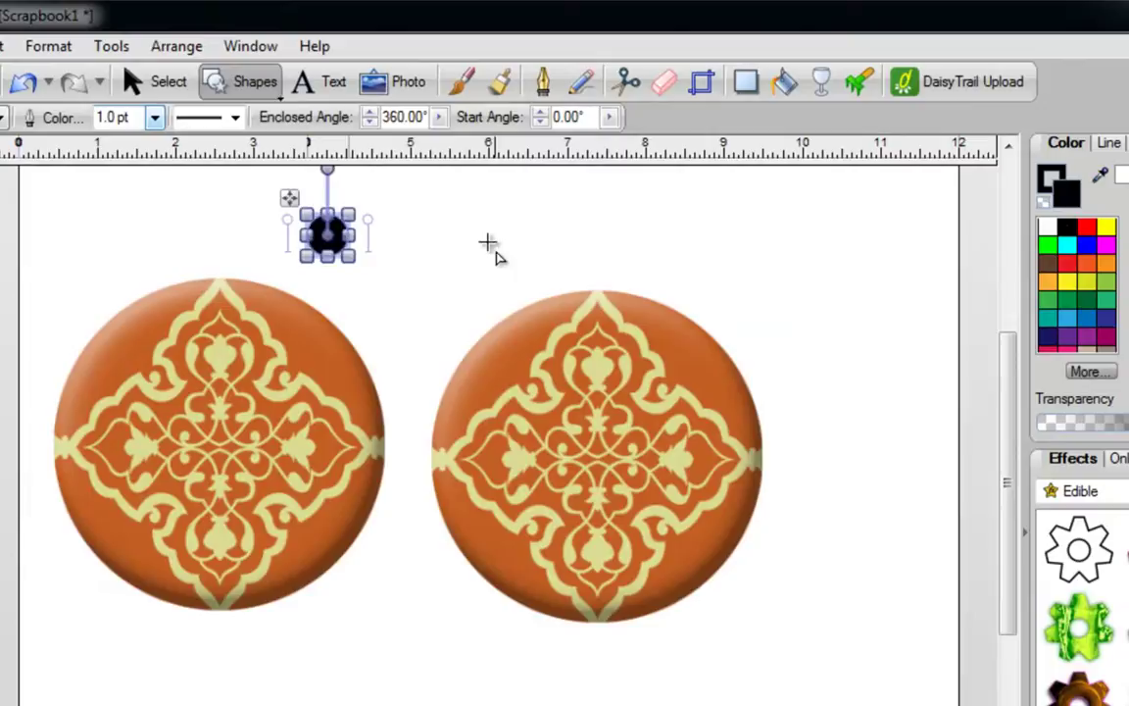
pyautogui.click(491, 240)
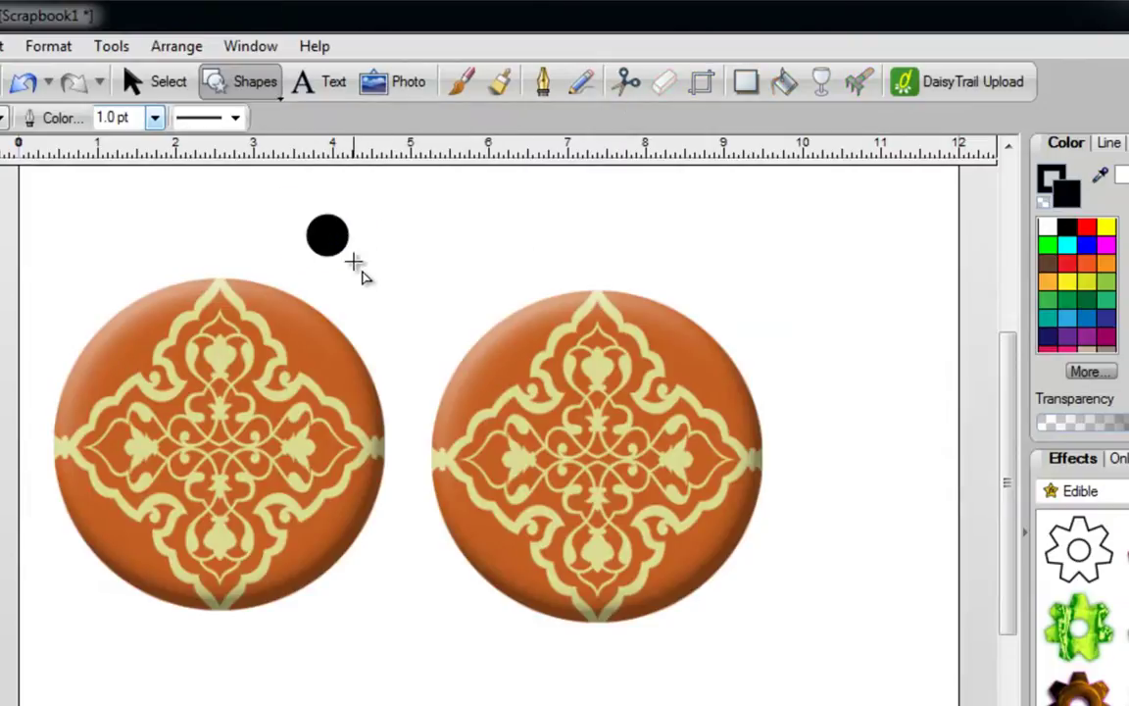
# Step: Undo the black fill and the small ellipse, then select the right orange medallion
pyautogui.click(26, 88)
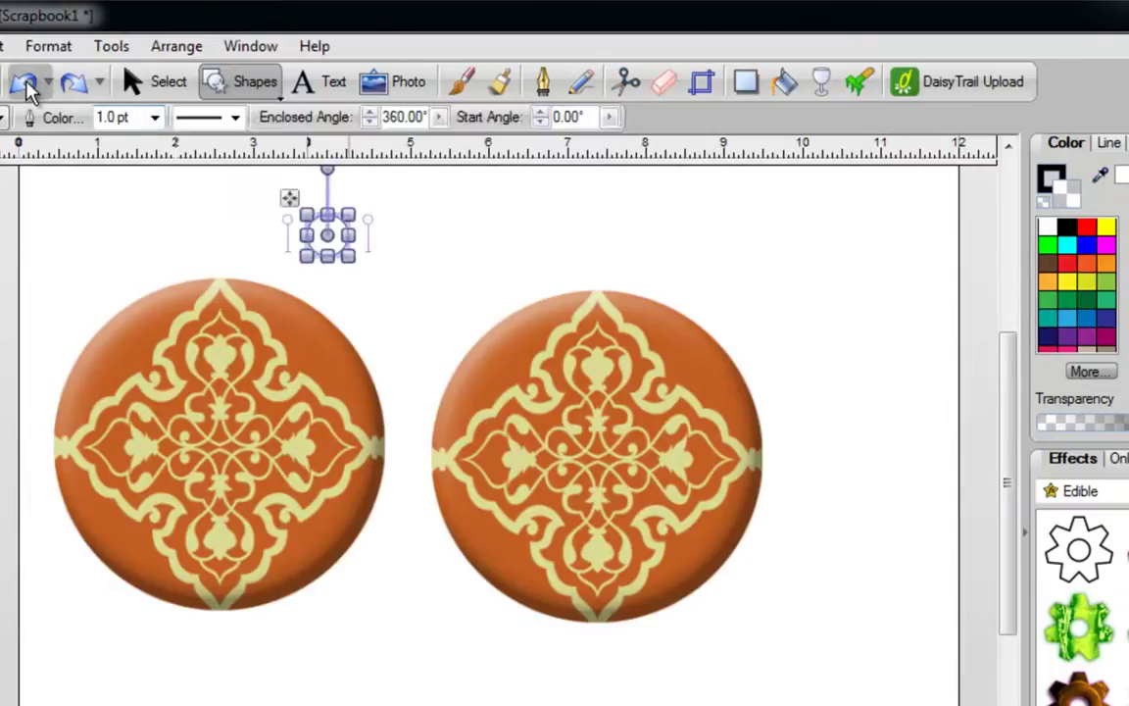
pyautogui.click(26, 88)
pyautogui.click(131, 83)
pyautogui.click(542, 354)
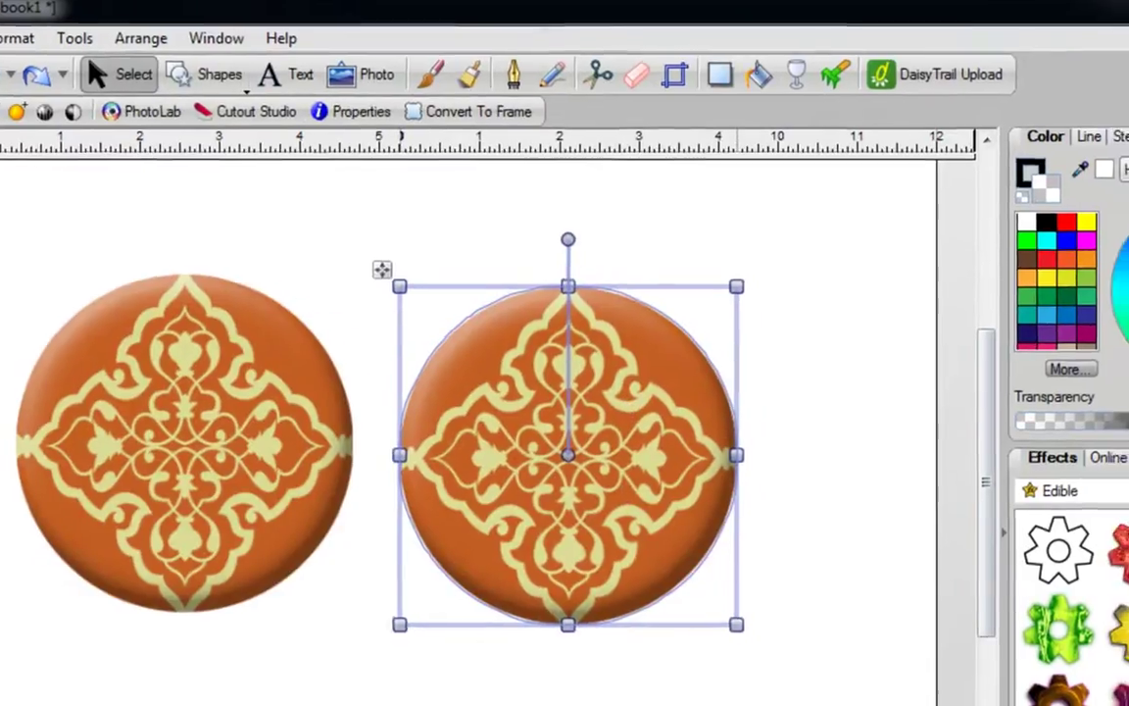
# Step: Outline the right medallion with the Fun & Celebrations black-dots brush at 28 pt width
pyautogui.click(1128, 457)
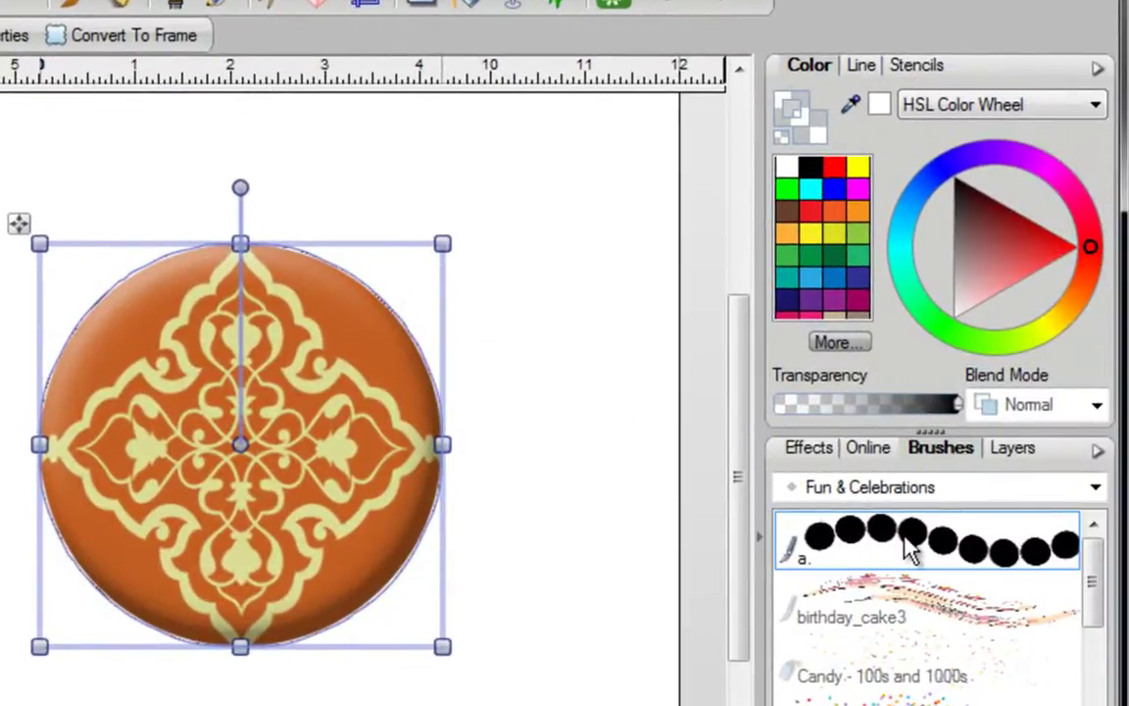
pyautogui.click(862, 68)
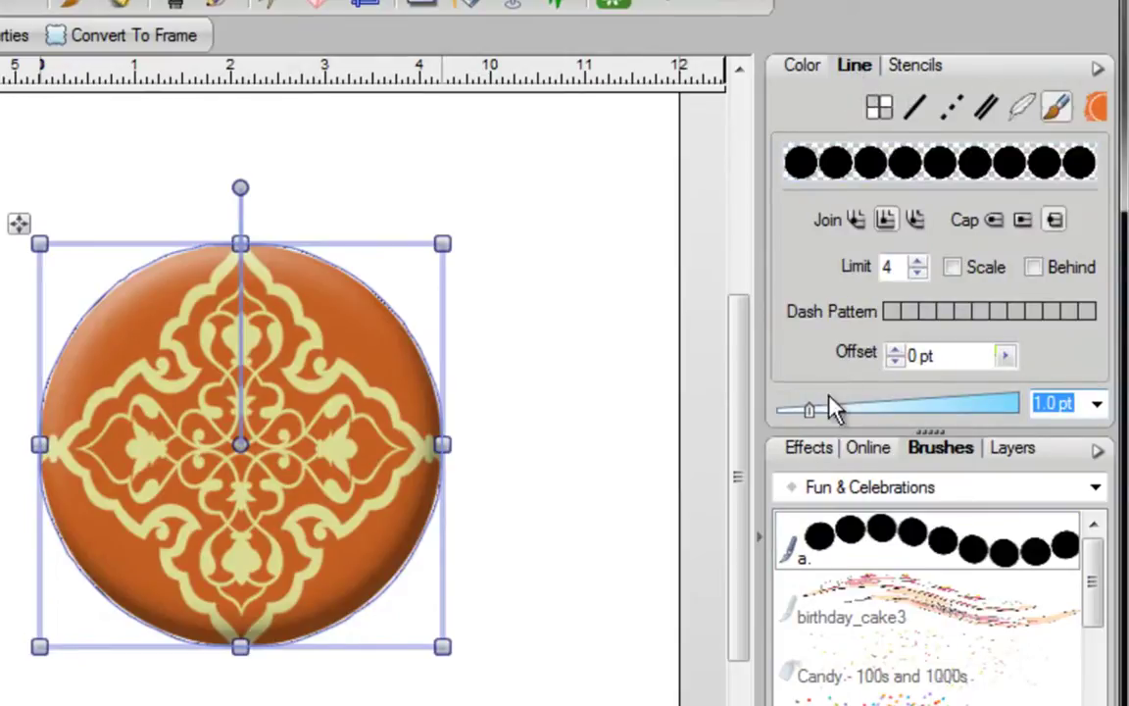
pyautogui.moveTo(809, 410); pyautogui.dragTo(969, 405)
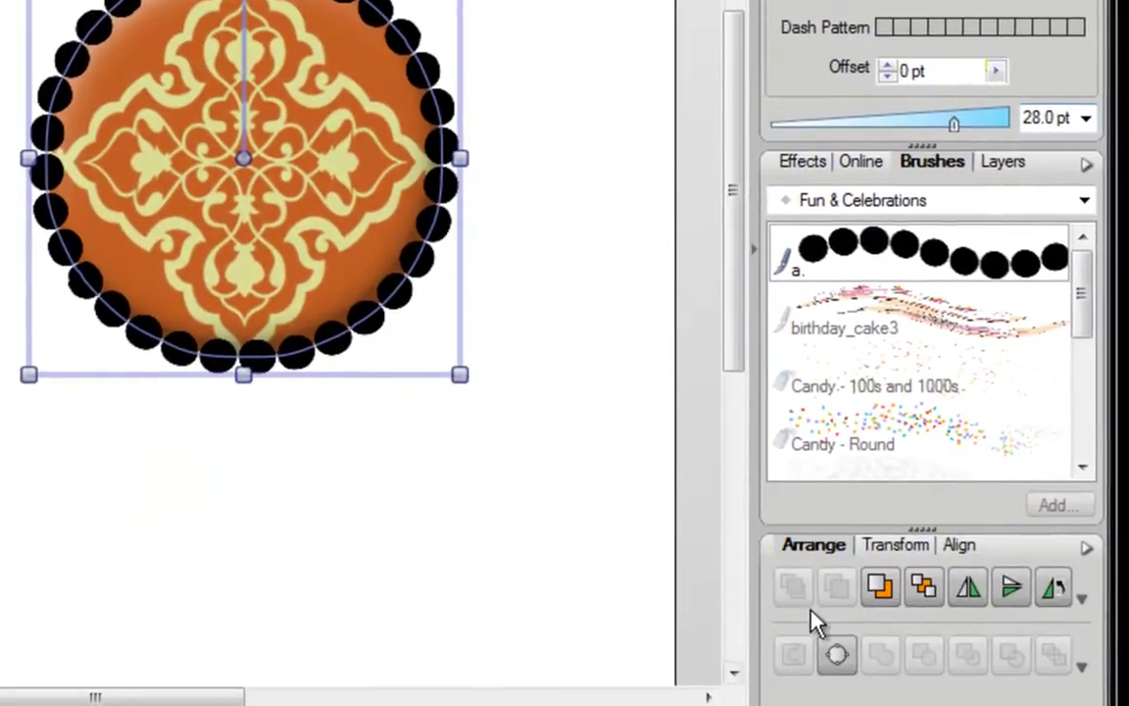
# Step: Convert the dot-edged circle to curves and fill it solid black
pyautogui.click(841, 658)
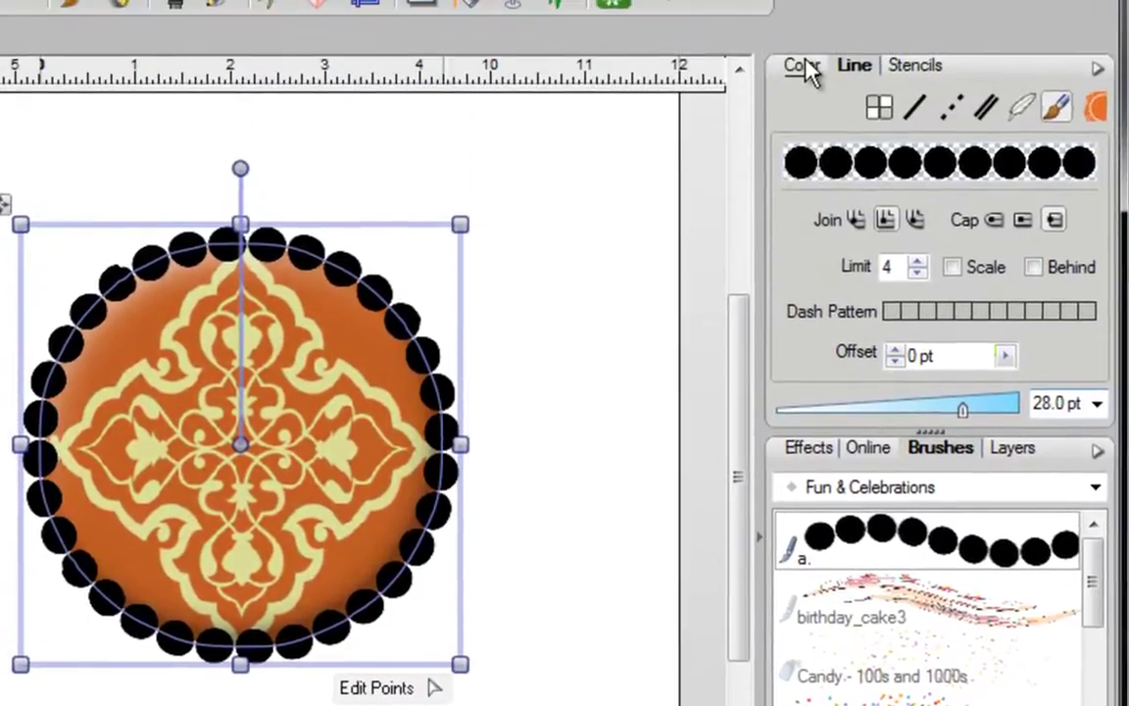
pyautogui.click(806, 68)
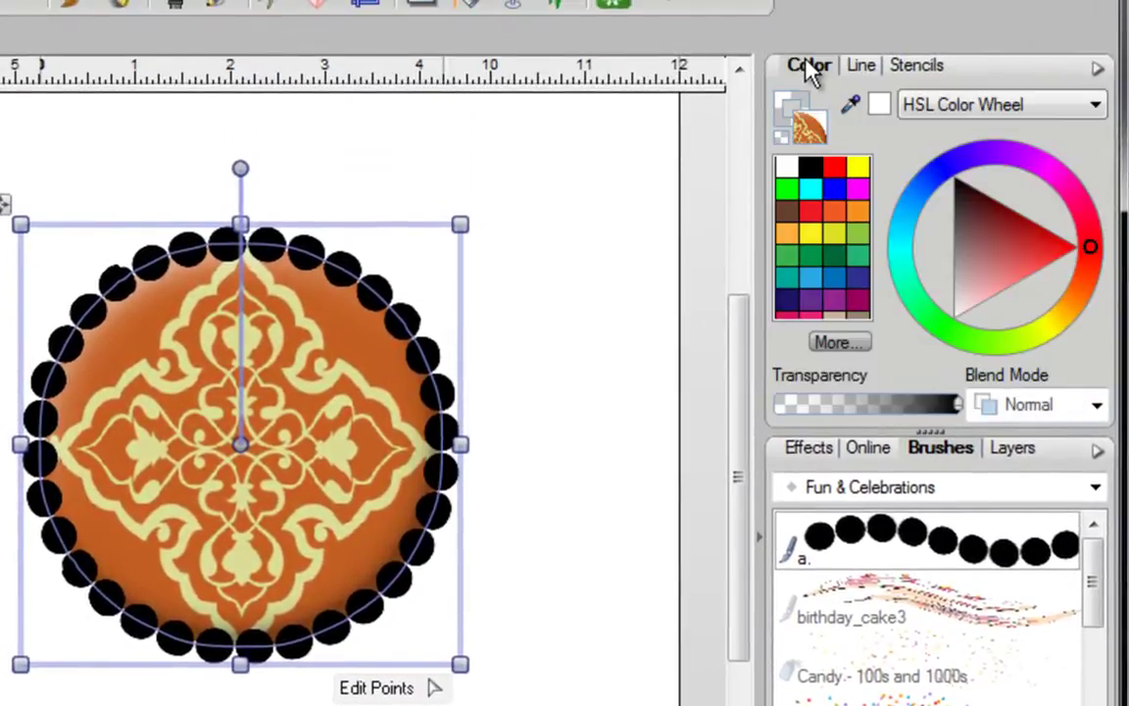
pyautogui.click(810, 171)
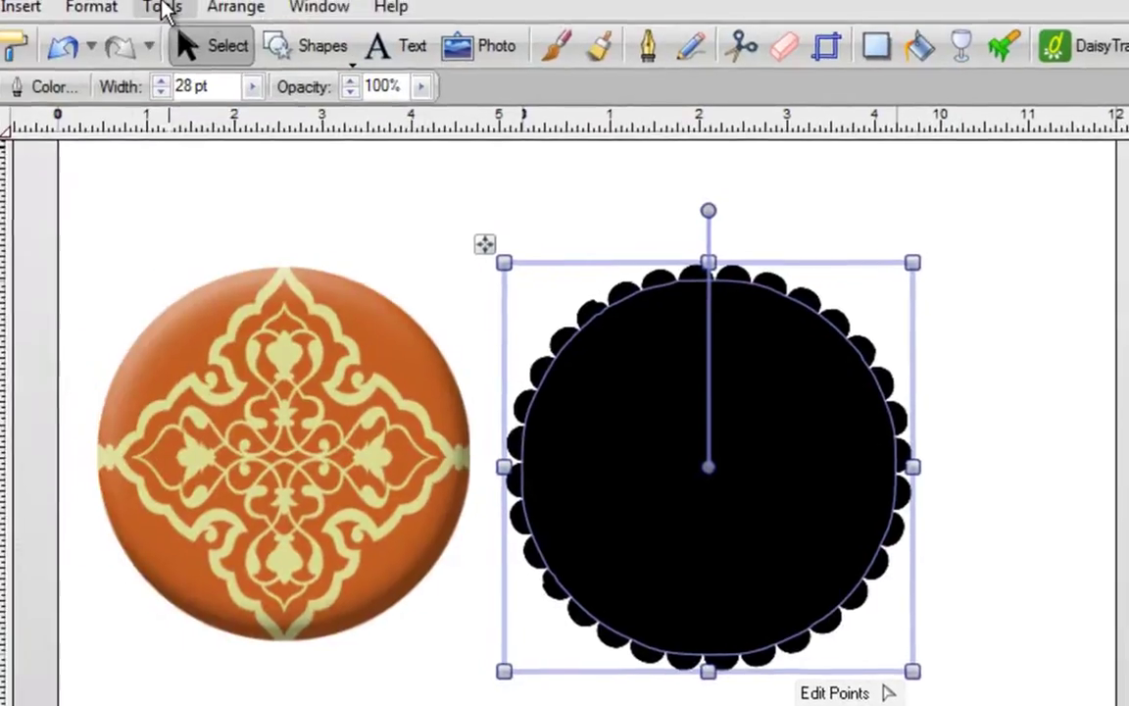
pyautogui.click(182, 8)
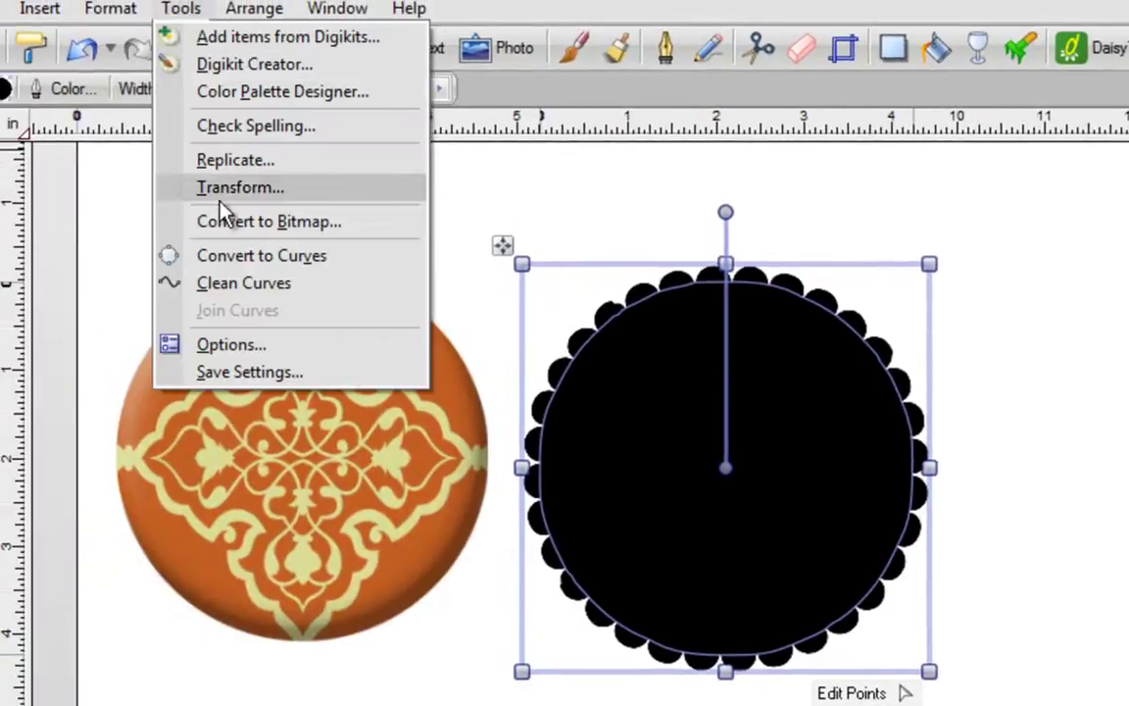
# Step: Convert the black scalloped shape to a bitmap and save it to the Embellishments panel
pyautogui.click(235, 223)
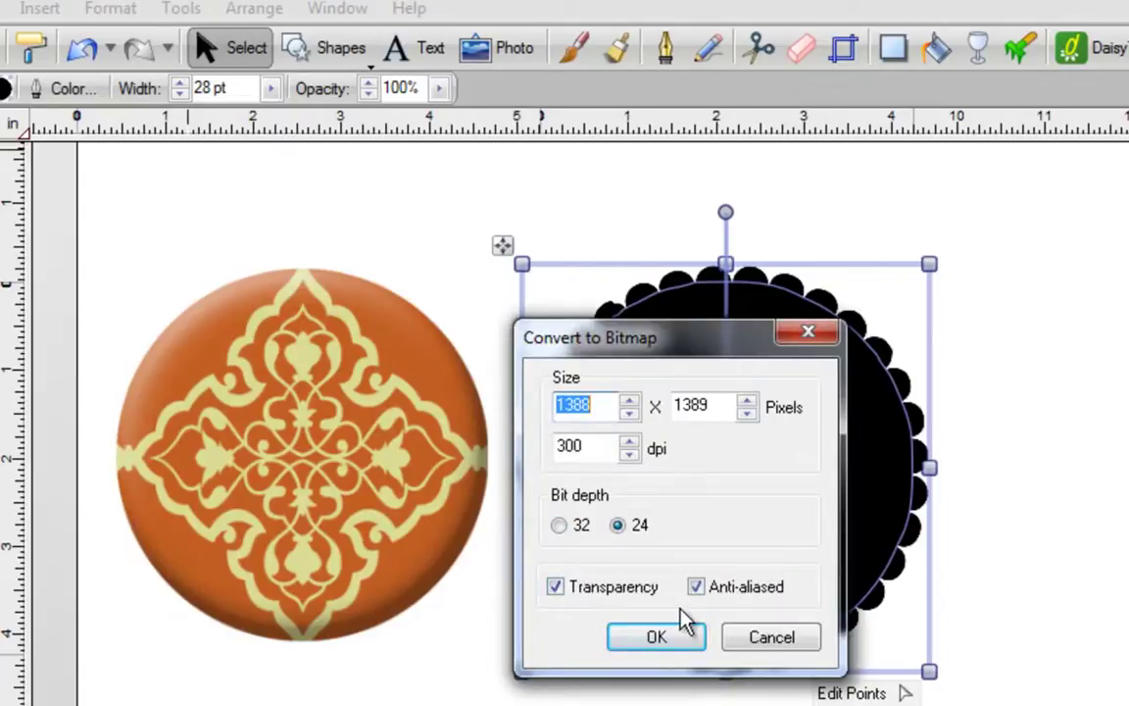
pyautogui.click(655, 638)
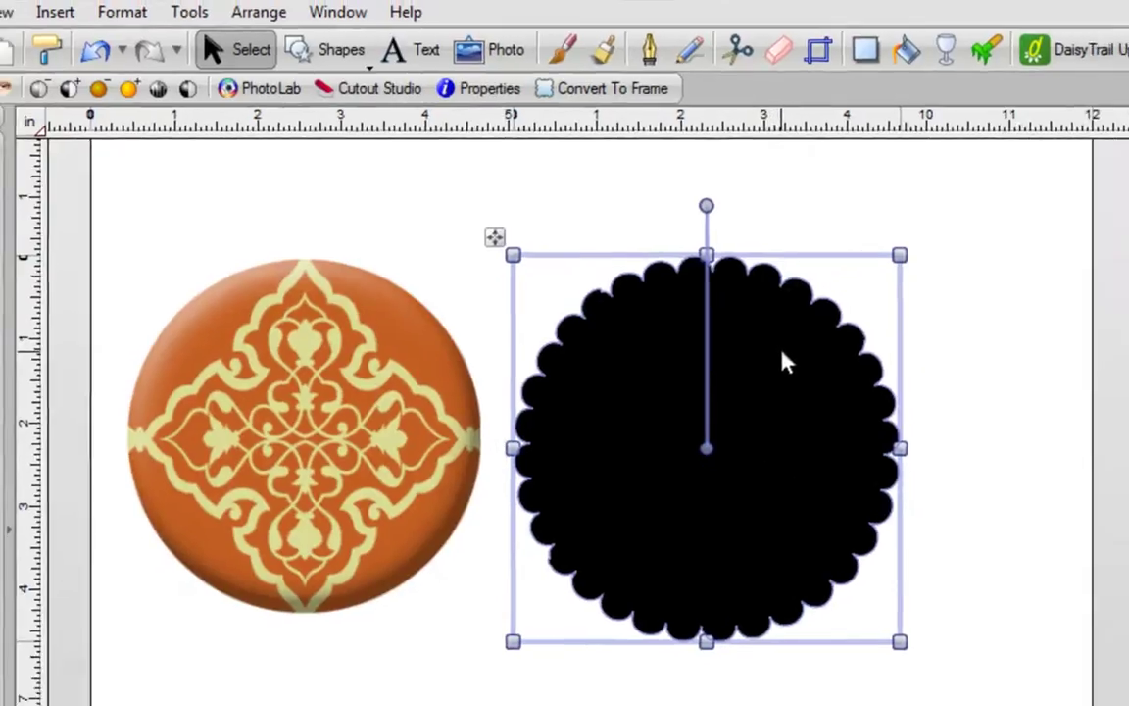
pyautogui.moveTo(806, 377); pyautogui.dragTo(114, 418)
pyautogui.moveTo(199, 310); pyautogui.dragTo(54, 316)
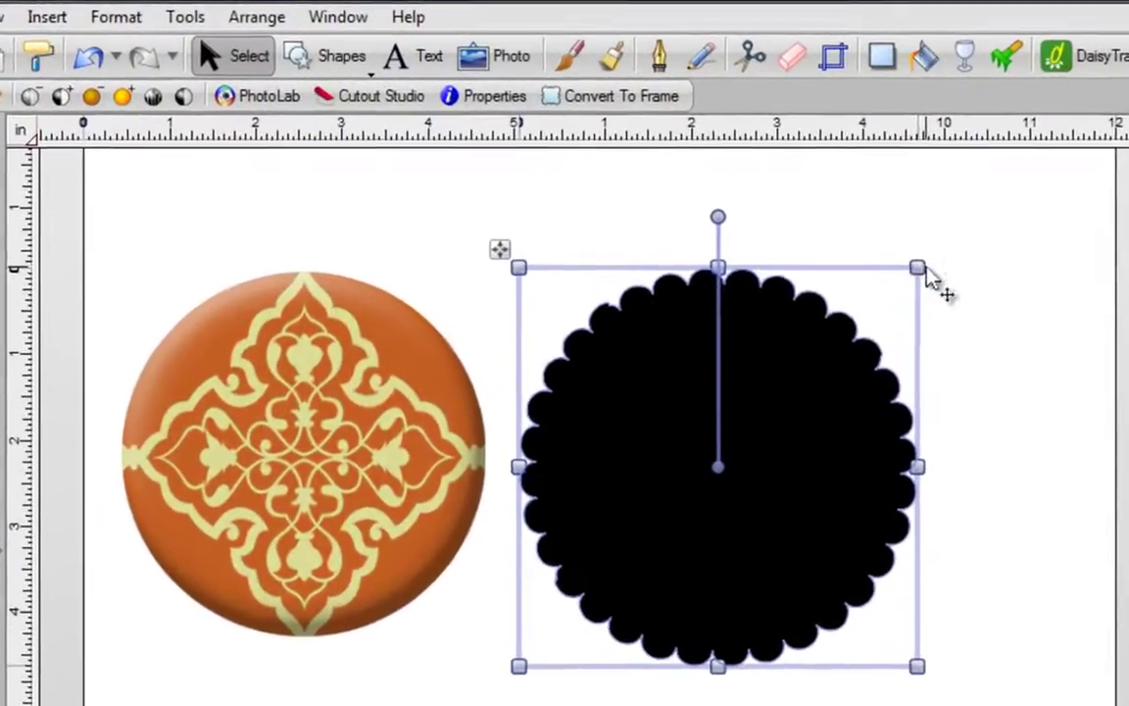
# Step: Shrink the black scalloped shape, centre it over the orange medallion and marquee-select both
pyautogui.moveTo(916, 267); pyautogui.dragTo(872, 308)
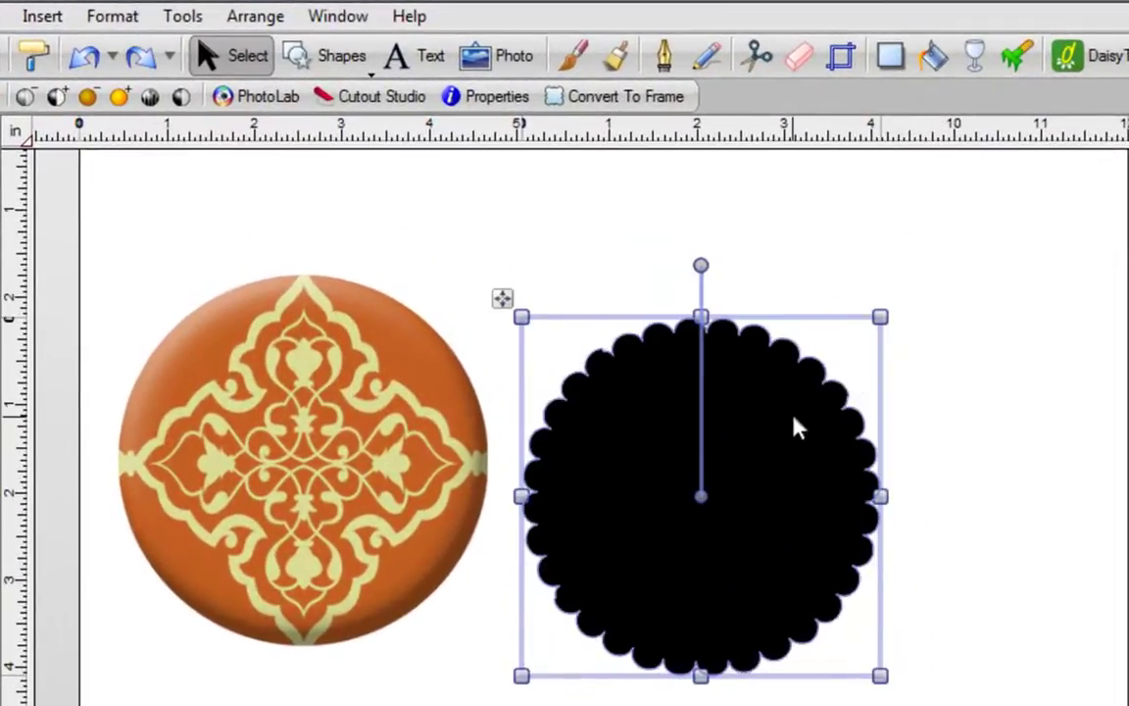
pyautogui.moveTo(793, 427); pyautogui.dragTo(396, 382)
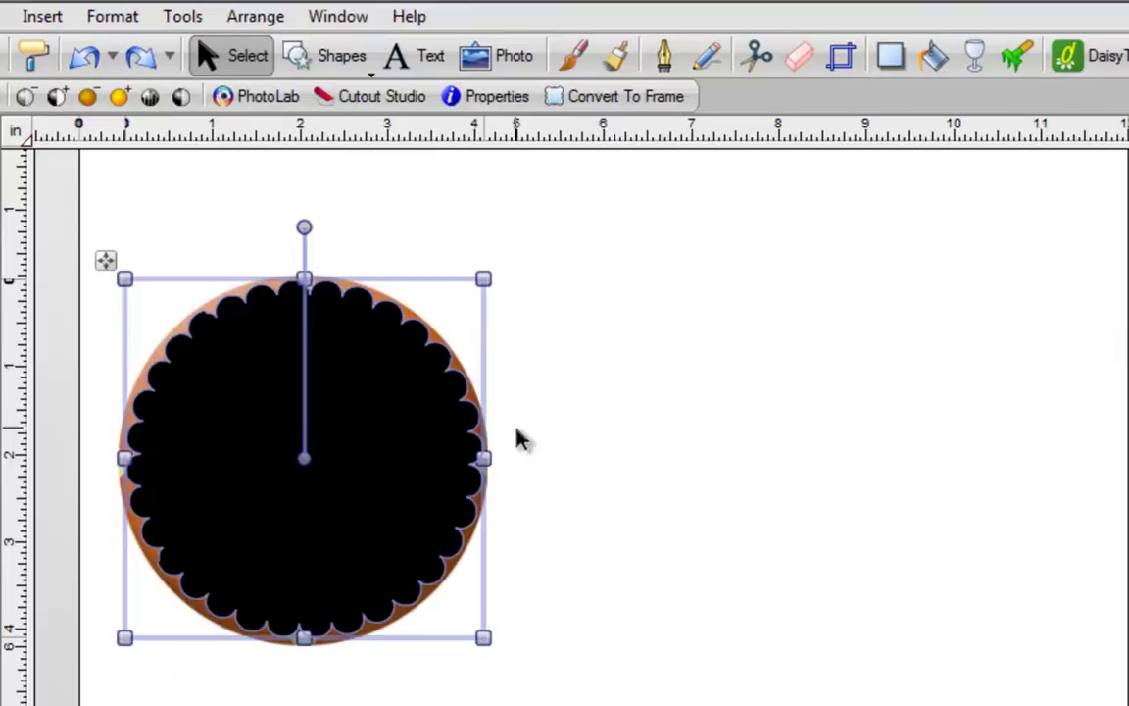
pyautogui.click(98, 214)
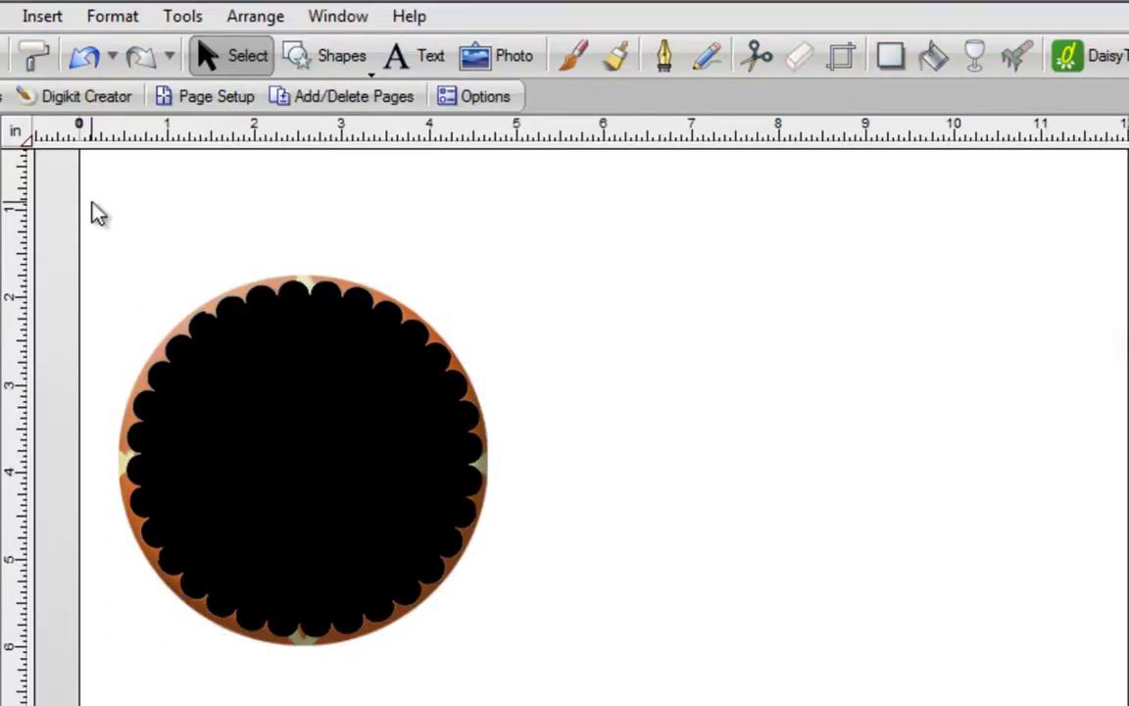
pyautogui.moveTo(92, 203); pyautogui.dragTo(556, 700)
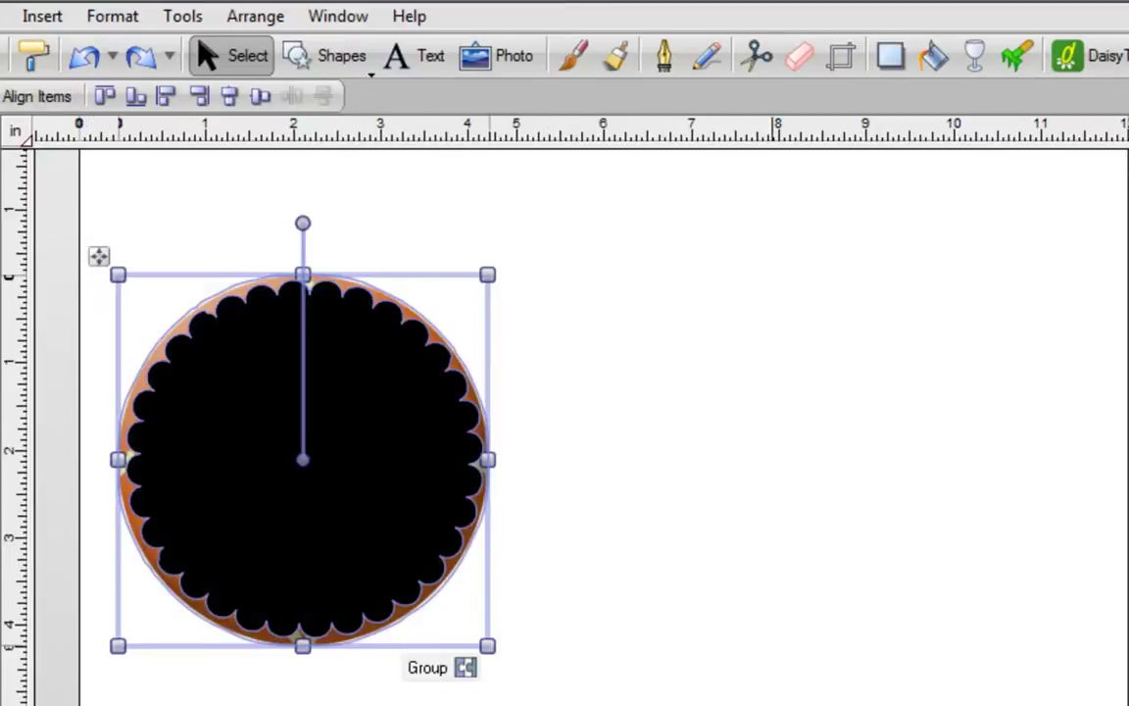
# Step: Crop the orange medallion to the scalloped shape using Arrange > Crop > Crop to Top Item
pyautogui.click(257, 17)
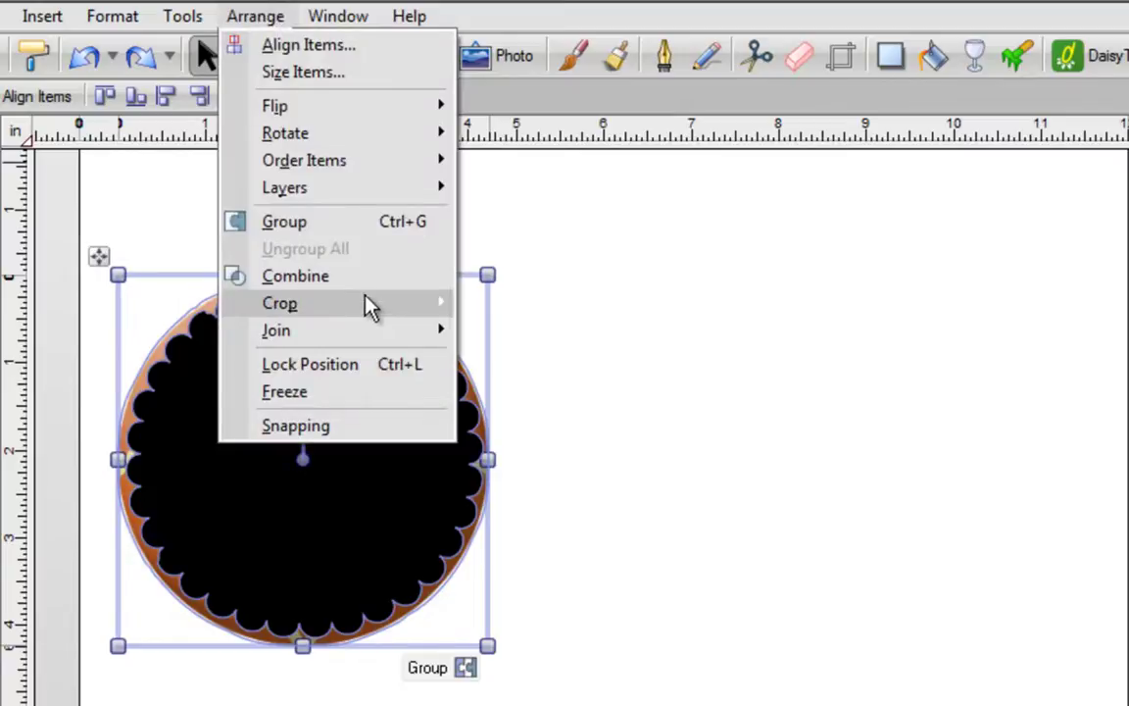
pyautogui.moveTo(376, 316)
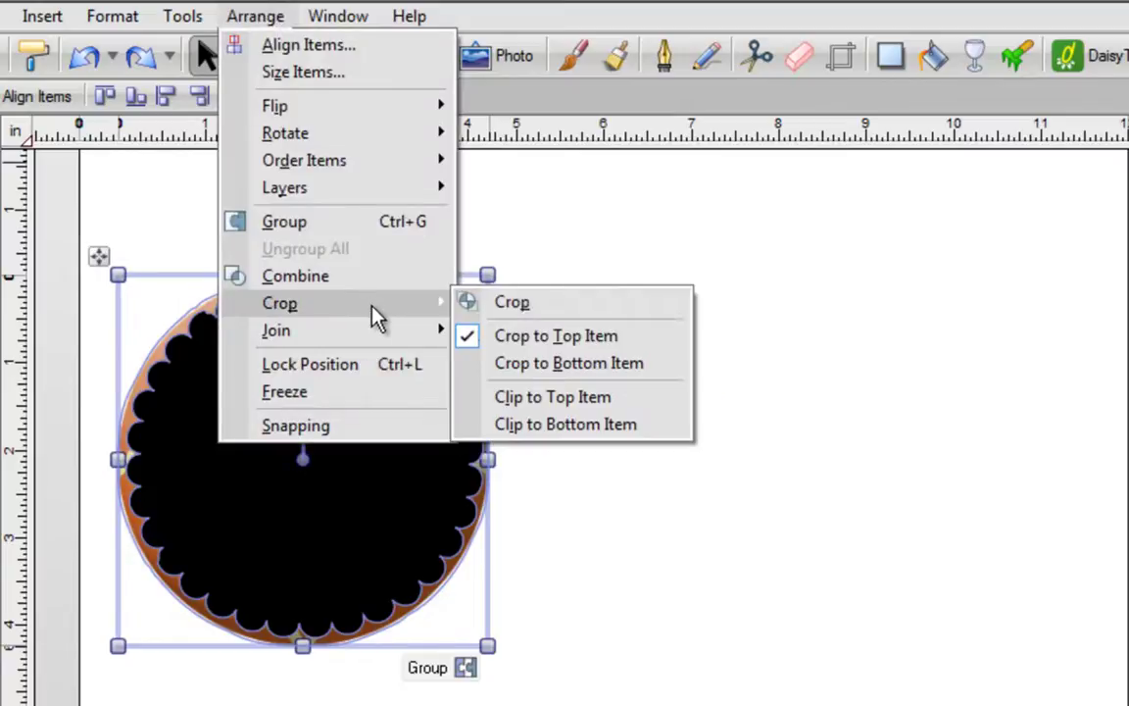
pyautogui.click(549, 339)
pyautogui.click(605, 403)
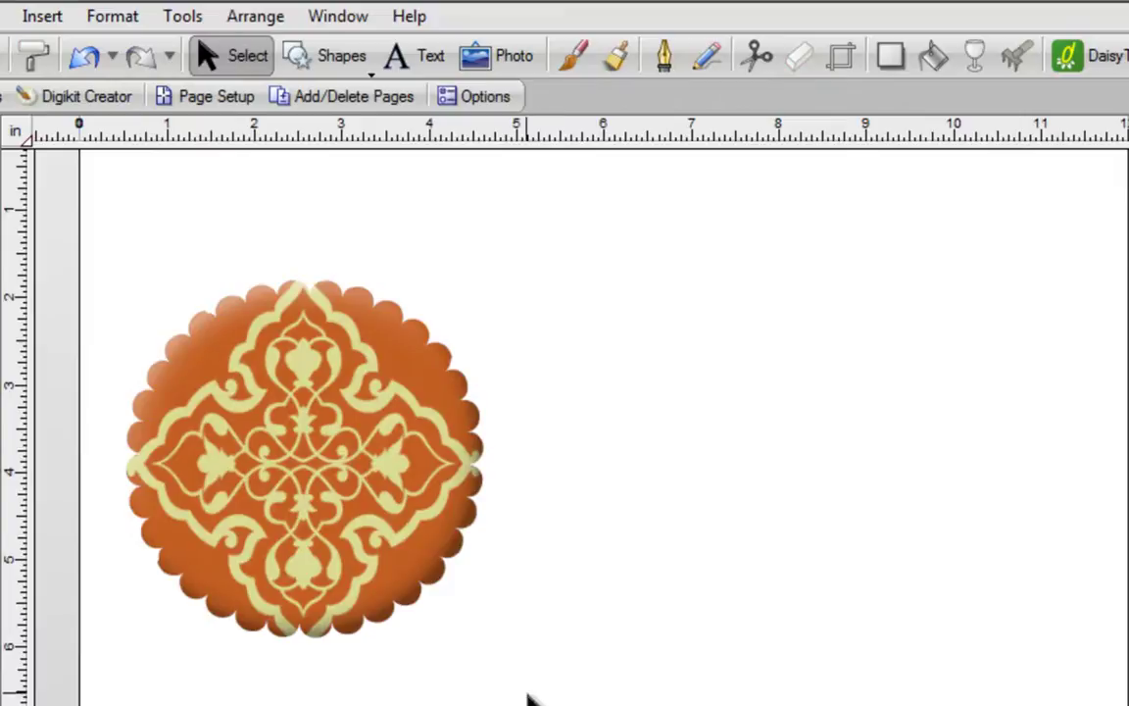
pyautogui.click(412, 372)
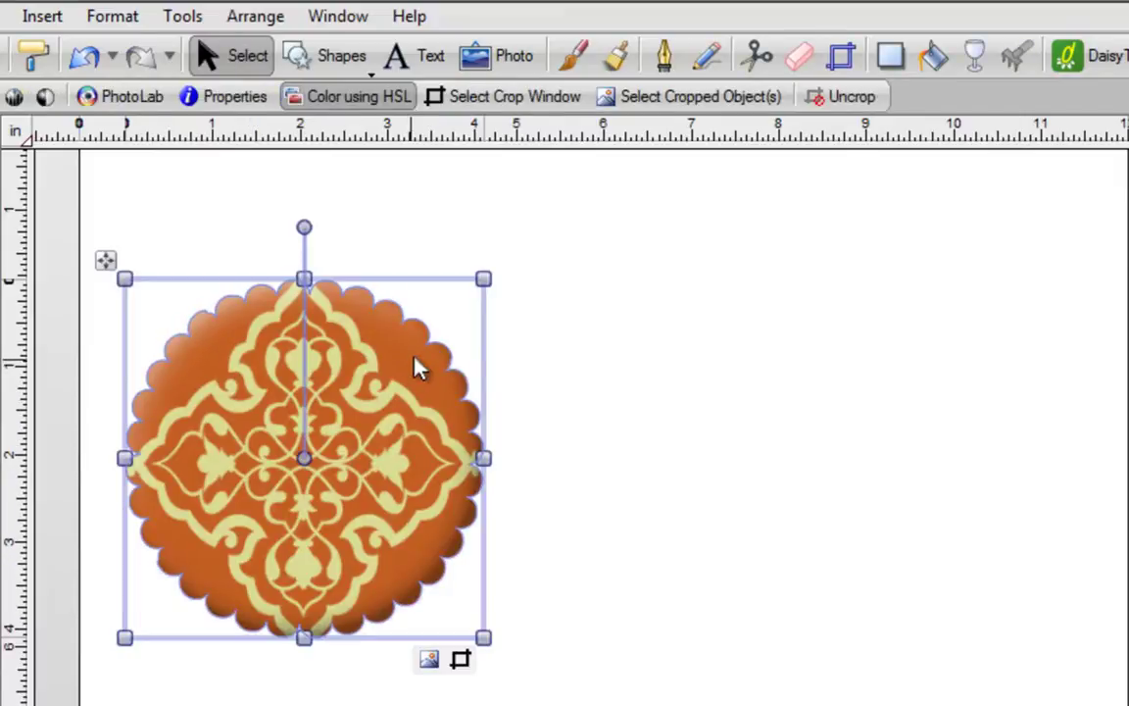
# Step: Add a soft 6 pt blur drop shadow to the scalloped medallion, then delete it
pyautogui.click(892, 59)
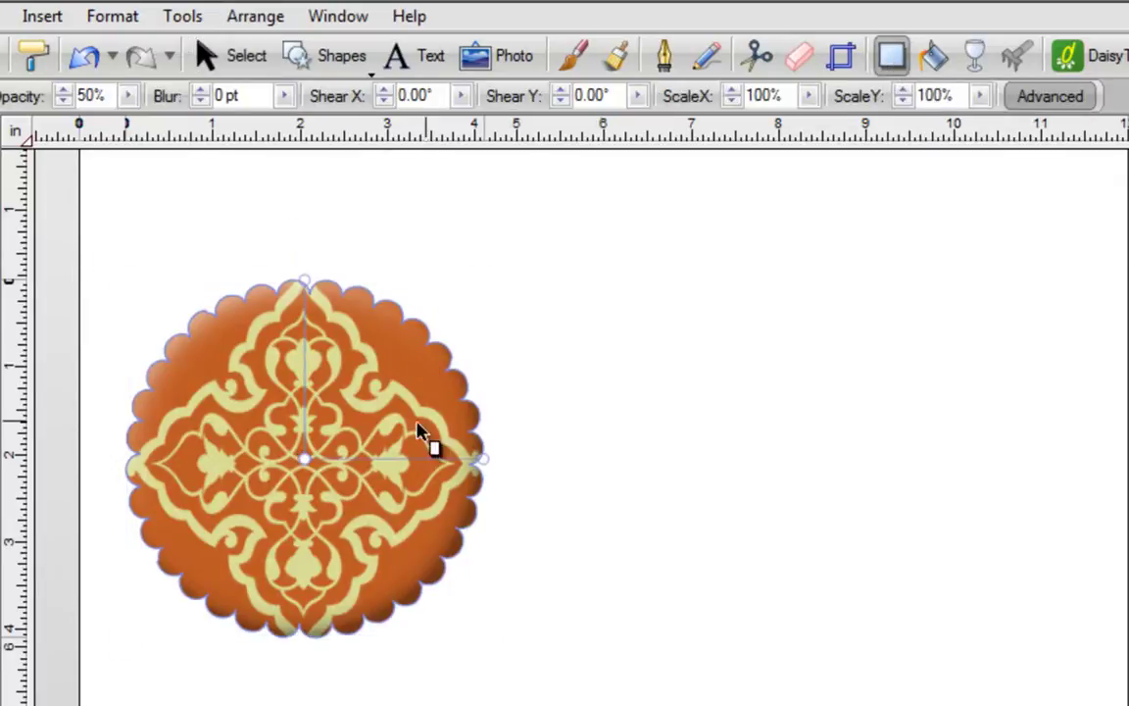
pyautogui.moveTo(367, 441); pyautogui.dragTo(383, 460)
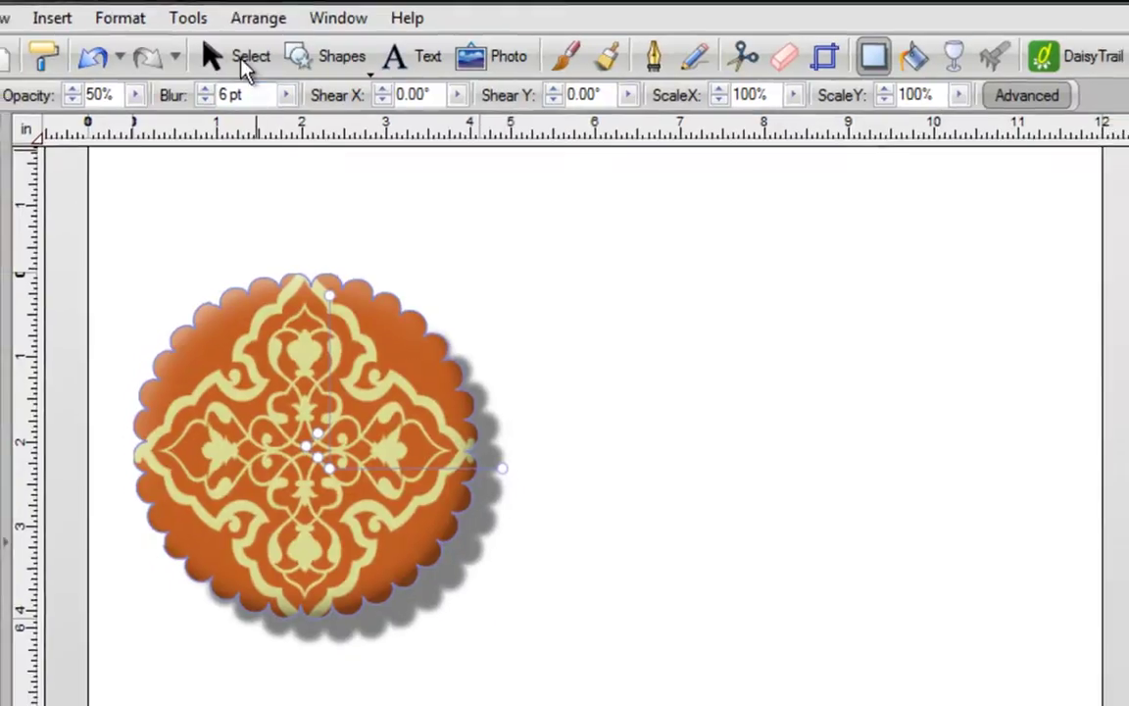
pyautogui.click(243, 62)
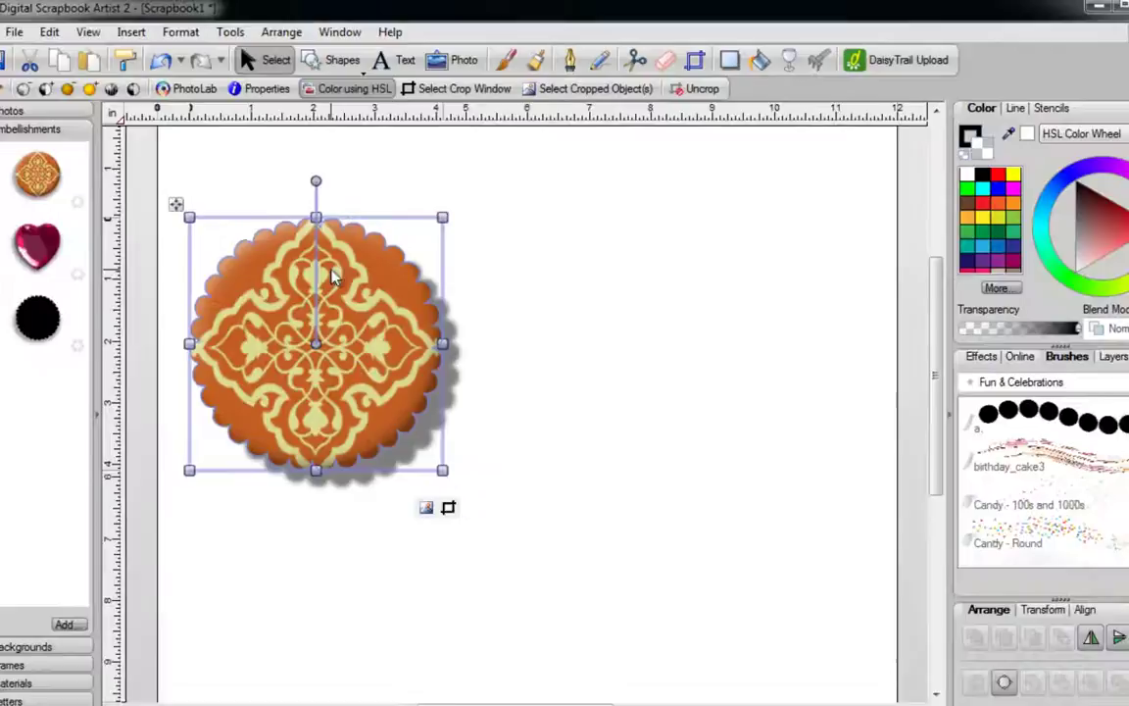
pyautogui.press('Delete')
# Step: Place the pink gem heart and inspect its layers: two Quick Star sparkles and a heart bitmap
pyautogui.moveTo(67, 236); pyautogui.dragTo(362, 305)
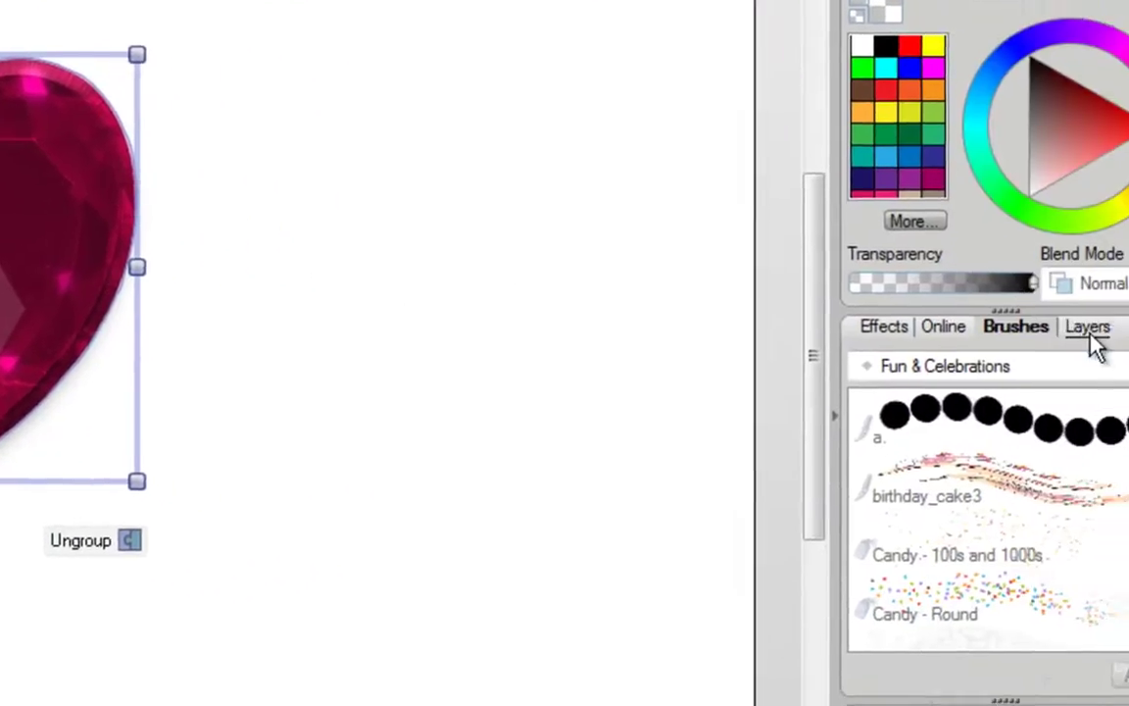
pyautogui.click(1090, 334)
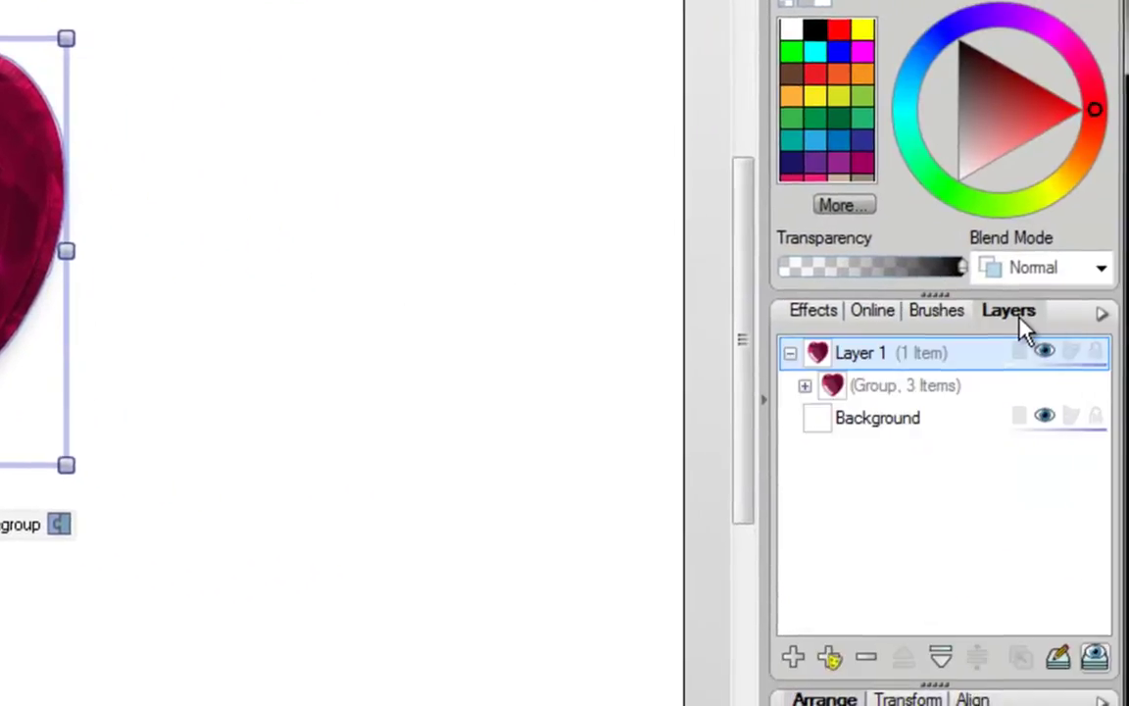
pyautogui.click(804, 386)
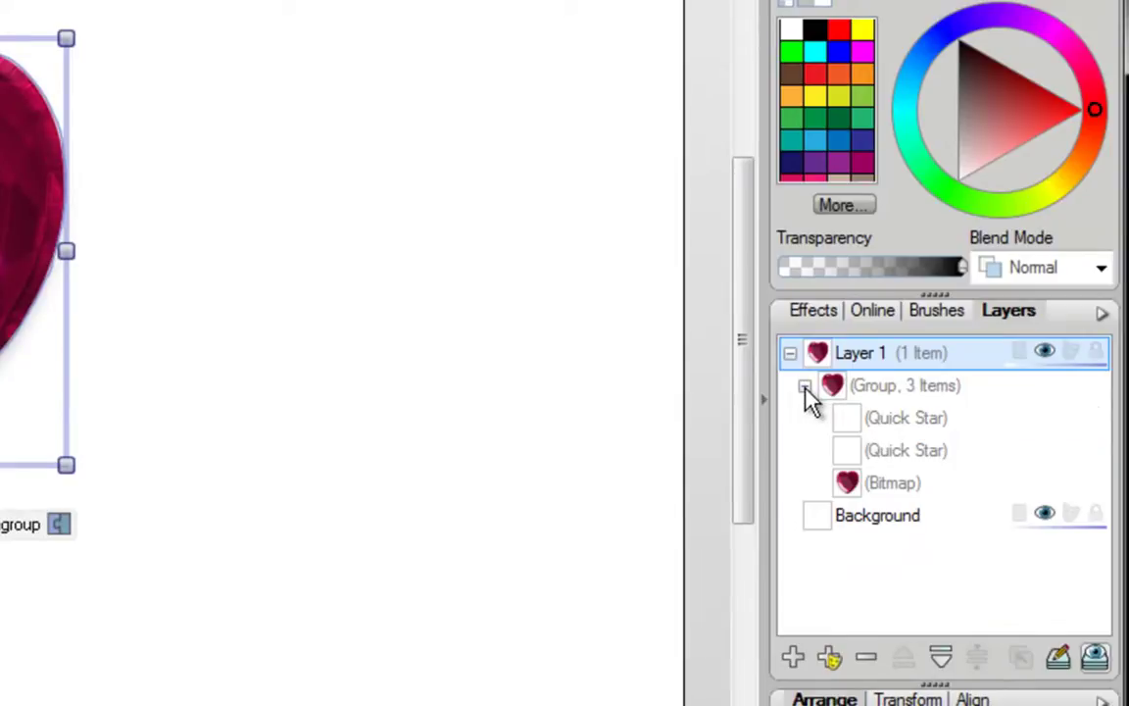
pyautogui.click(903, 420)
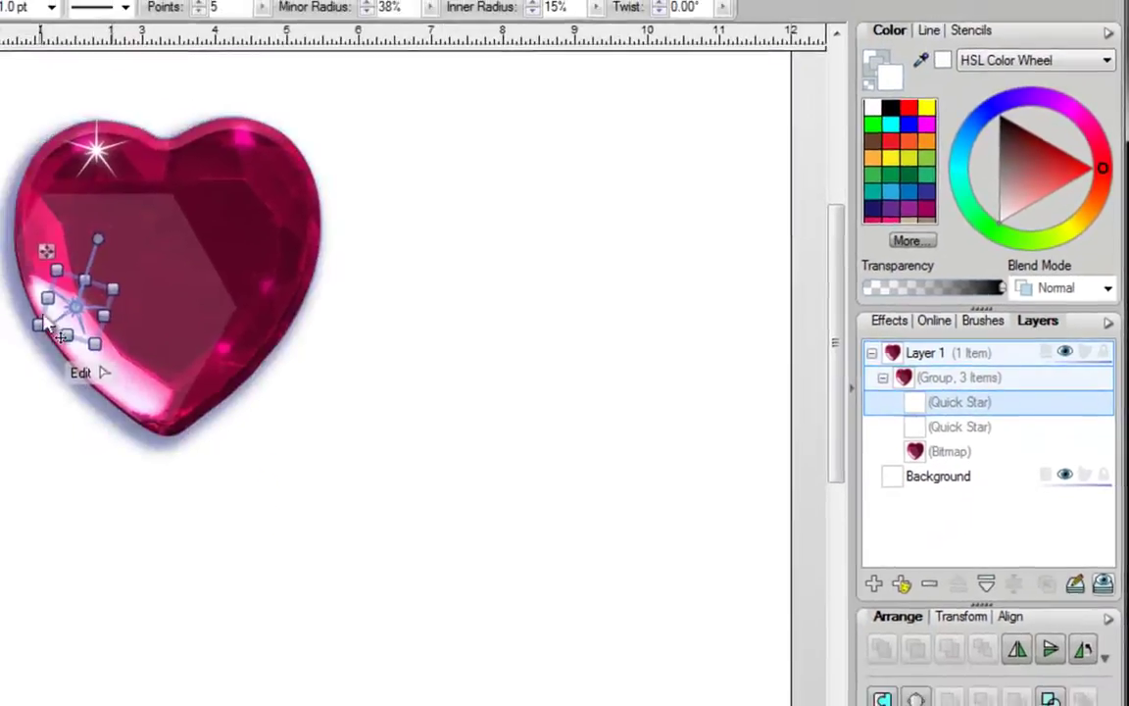
pyautogui.click(980, 429)
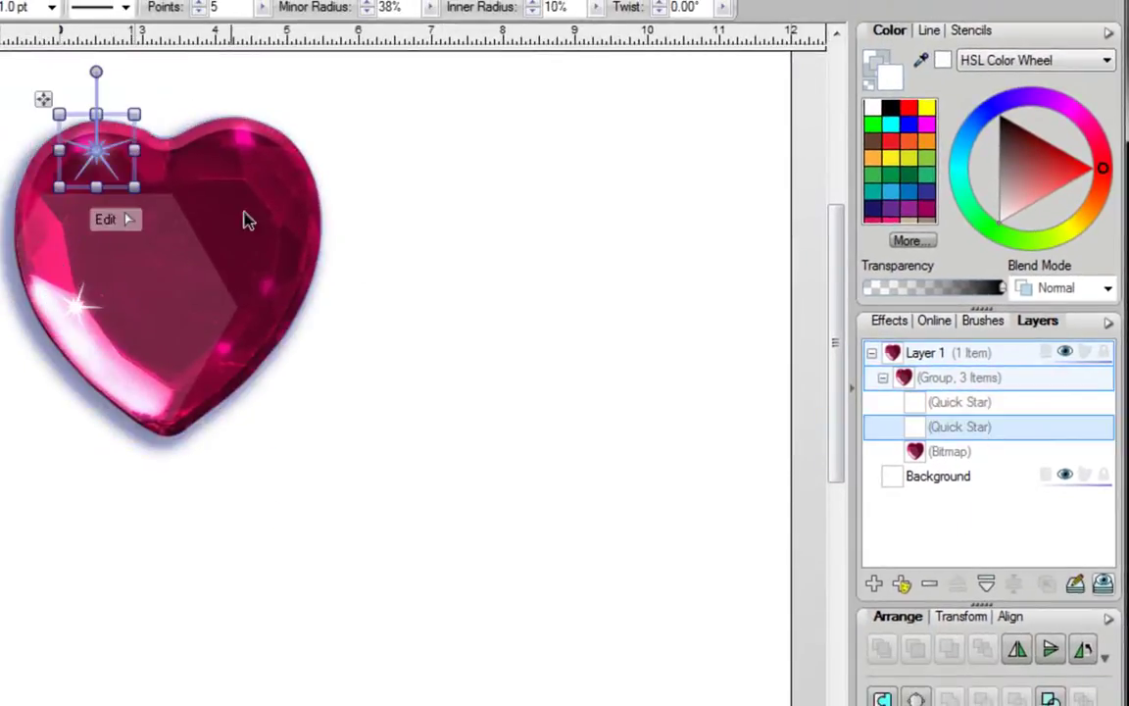
pyautogui.click(964, 454)
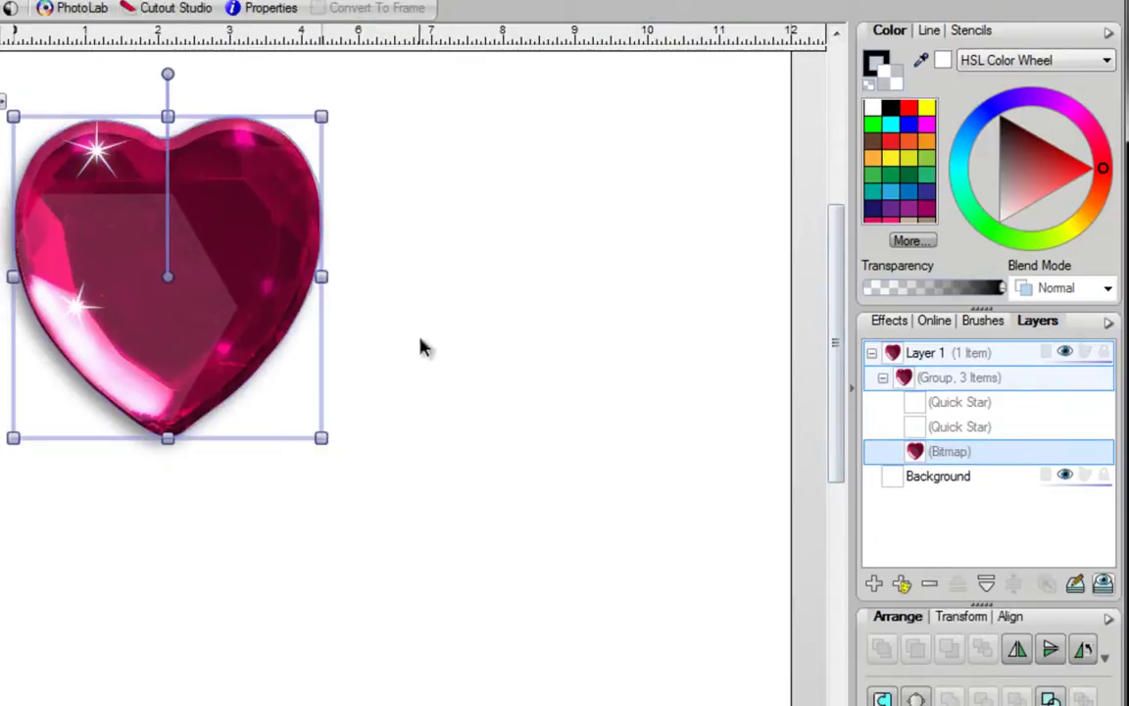
pyautogui.click(336, 238)
pyautogui.click(287, 219)
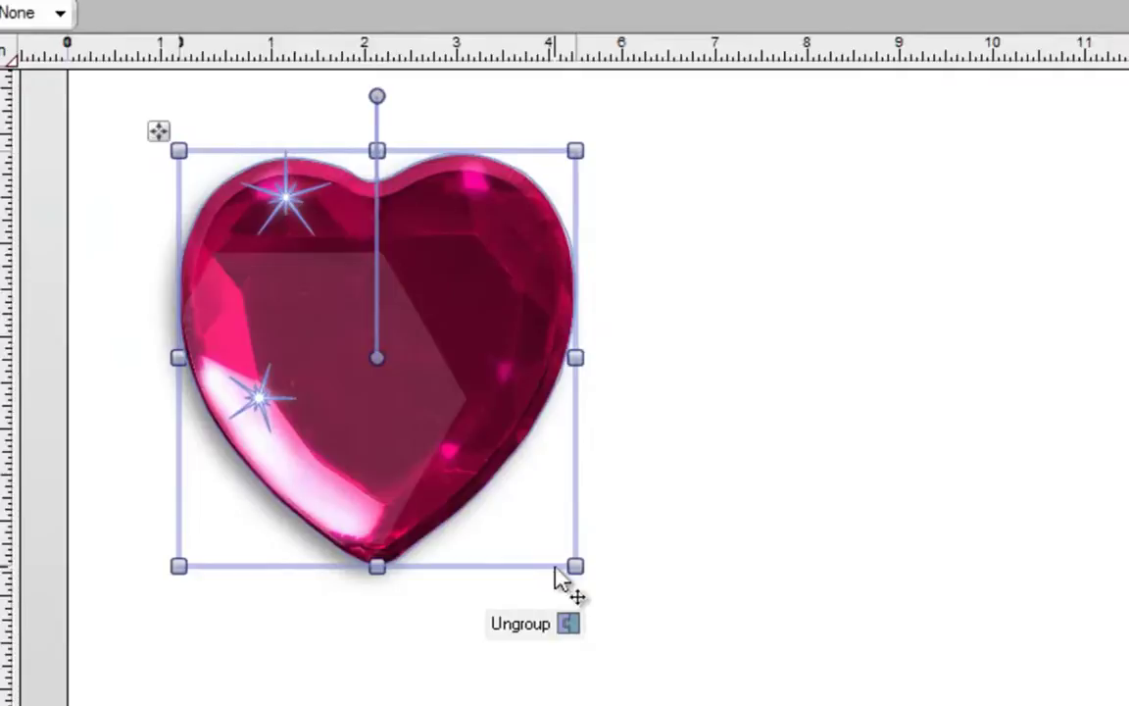
# Step: Ungroup the heart, move the two Quick Star sparkles to its right and colour them red
pyautogui.click(553, 643)
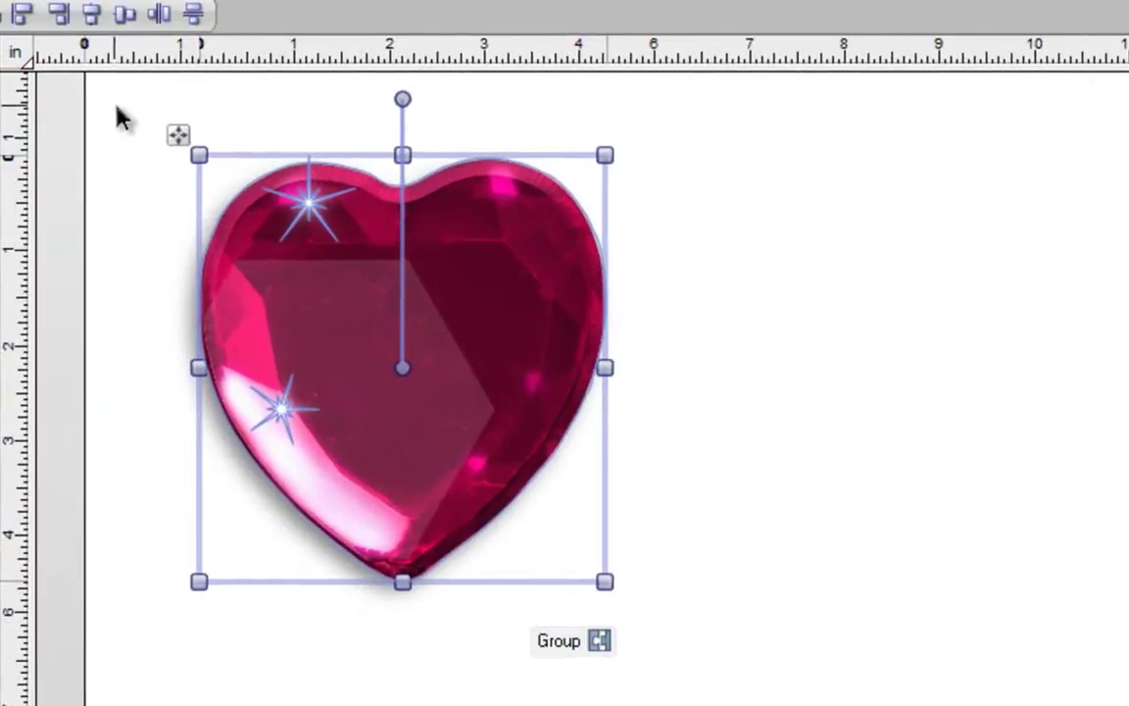
pyautogui.moveTo(115, 108); pyautogui.dragTo(441, 592)
pyautogui.moveTo(309, 357); pyautogui.dragTo(868, 388)
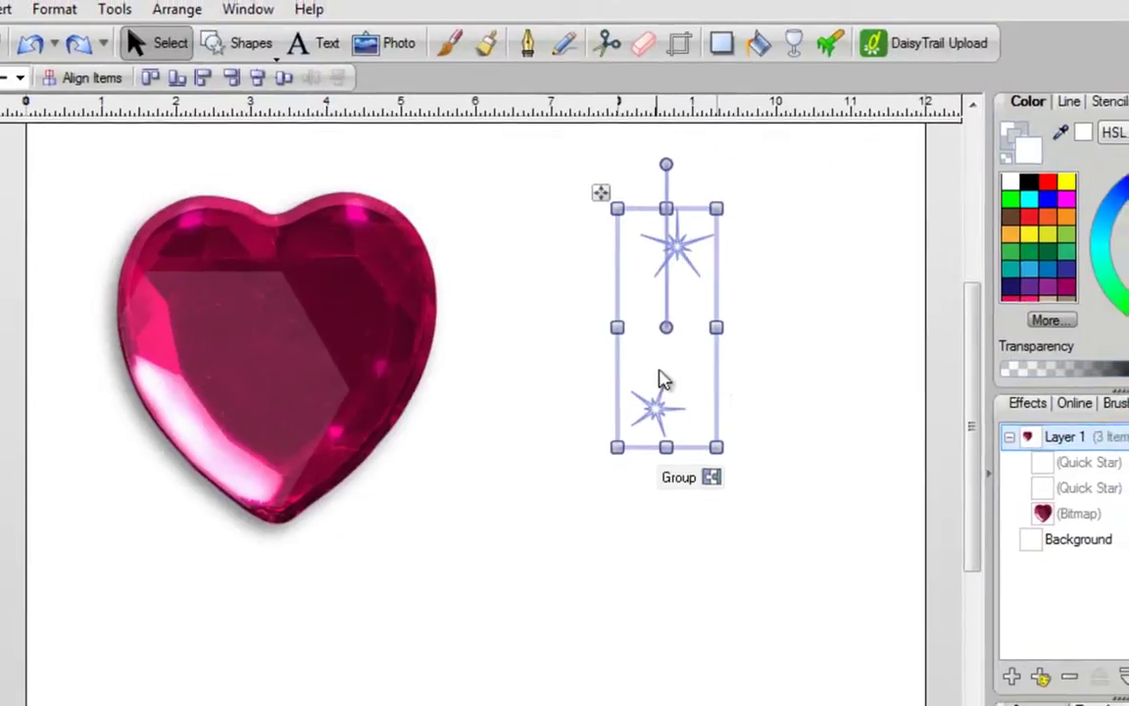
pyautogui.click(1047, 183)
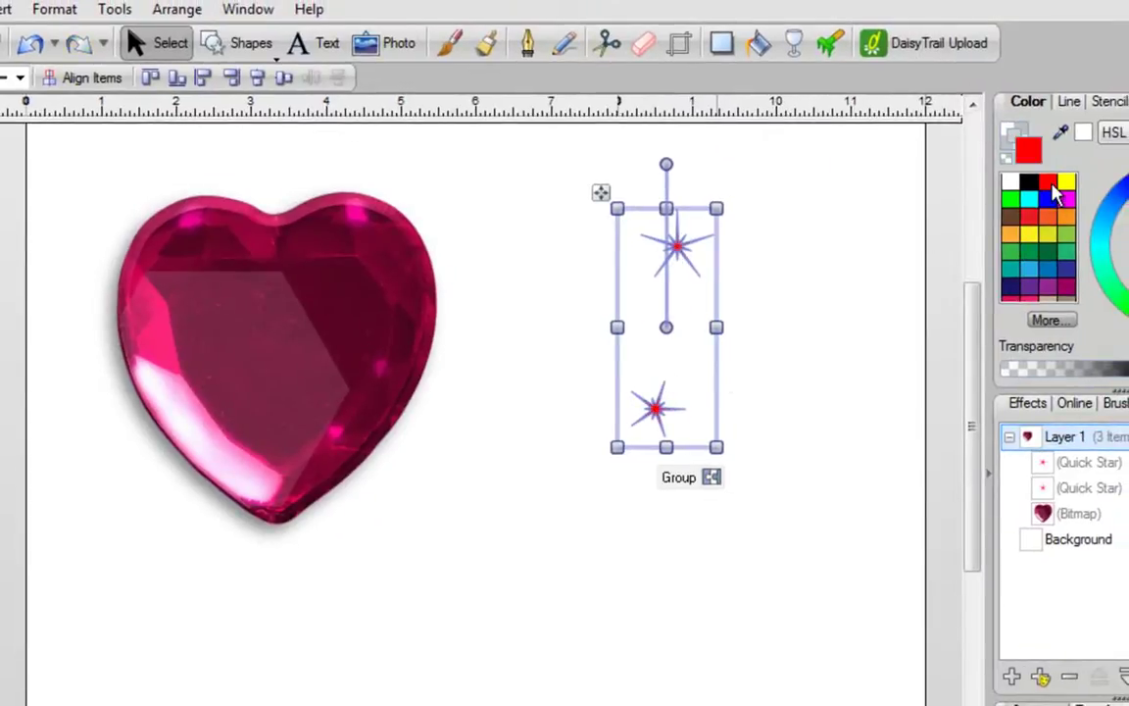
pyautogui.click(808, 331)
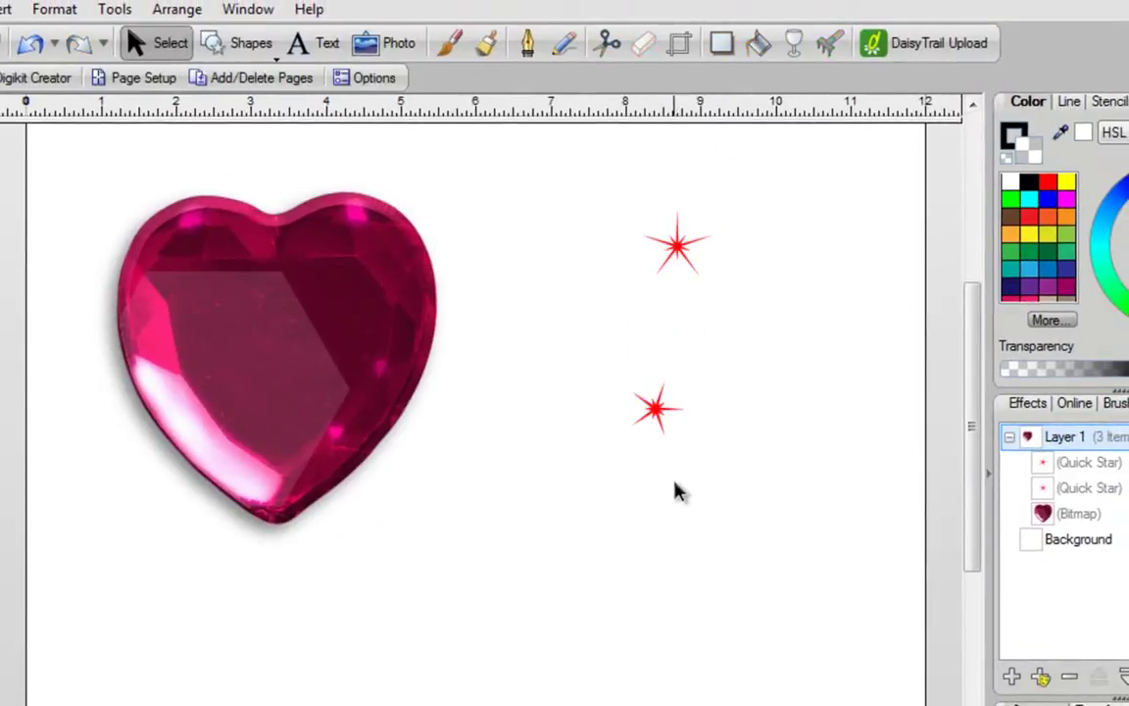
pyautogui.click(249, 277)
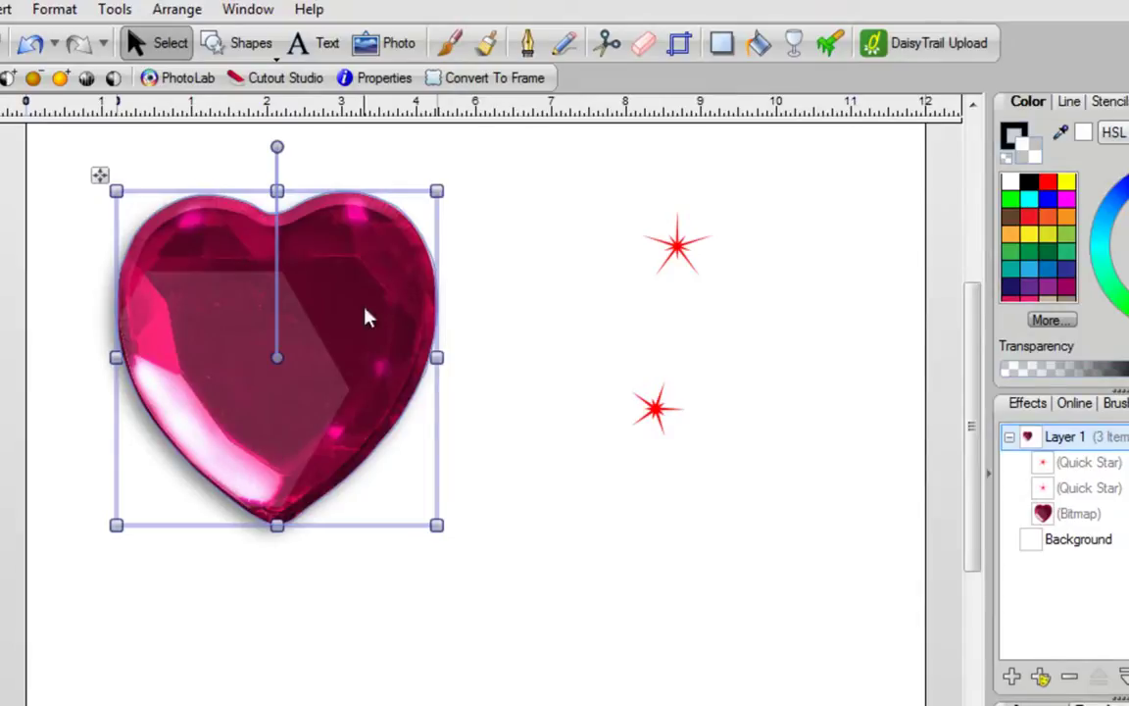
# Step: Clear the pink heart bitmap's drop shadow with the Shadow Tool's Remove Shadow
pyautogui.click(721, 45)
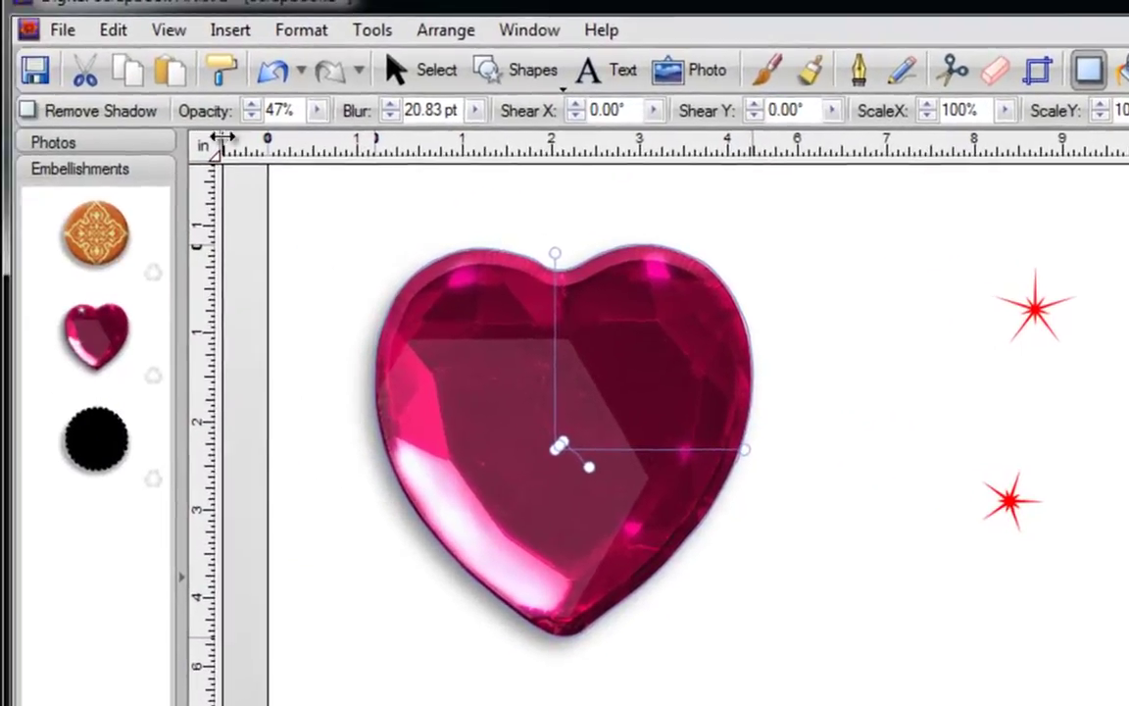
pyautogui.click(137, 114)
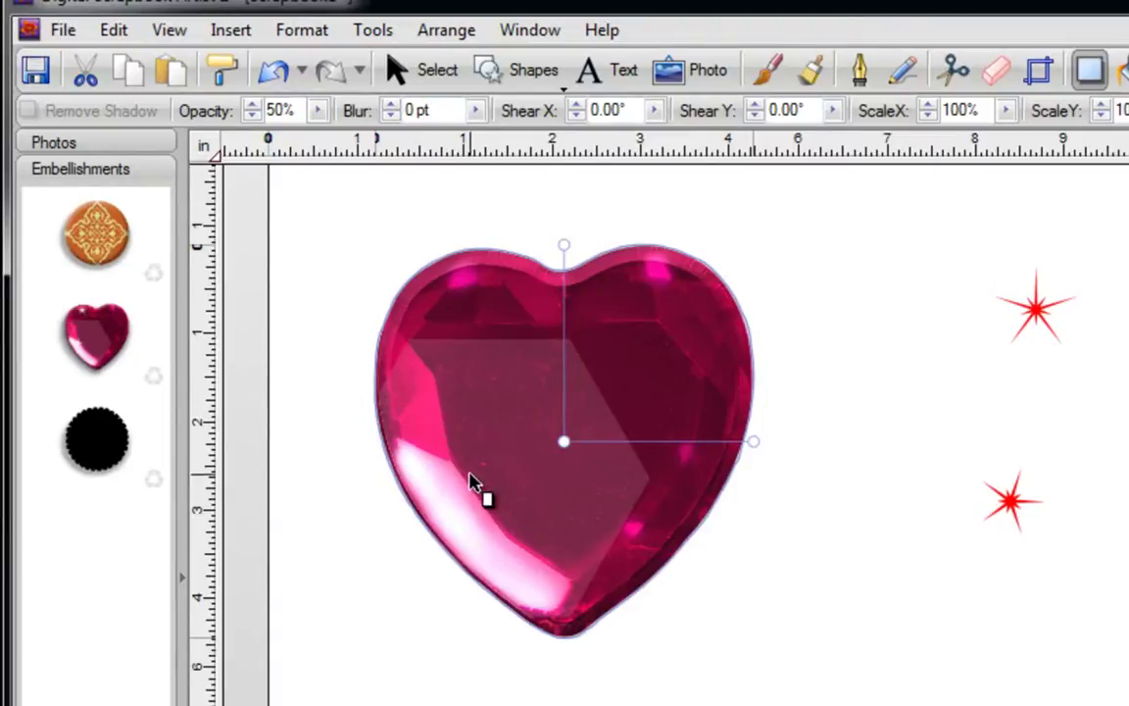
# Step: Duplicate the pink heart and place the copy below the original
pyautogui.click(442, 66)
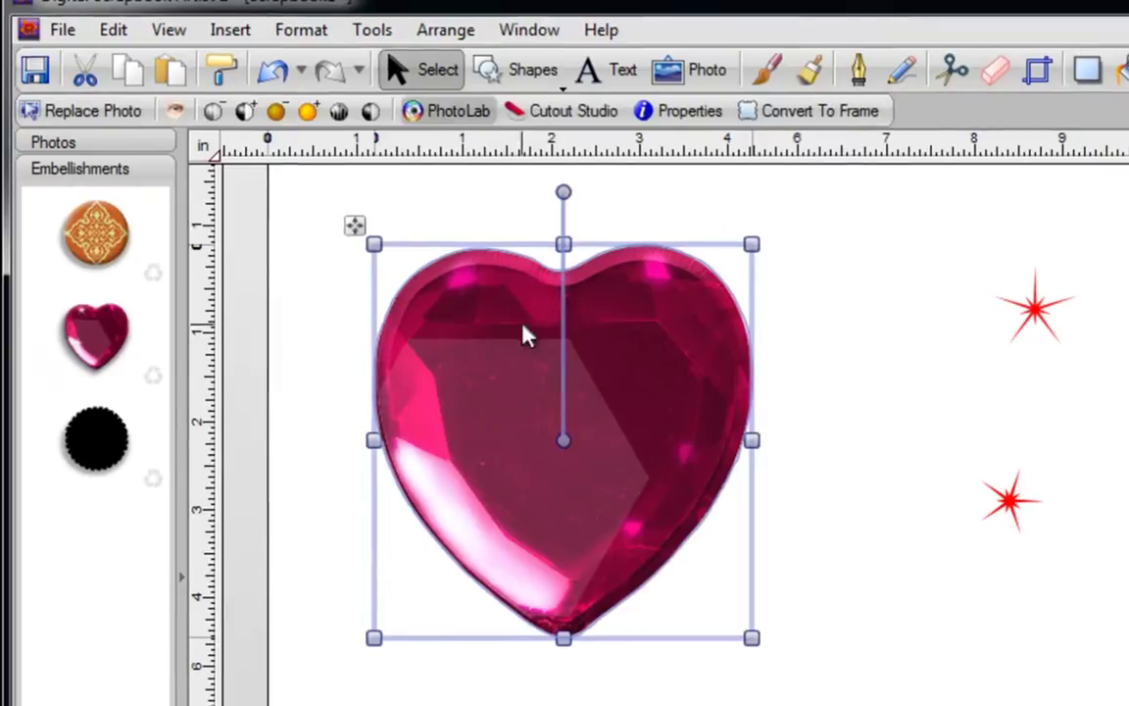
pyautogui.moveTo(546, 397); pyautogui.dragTo(565, 701)
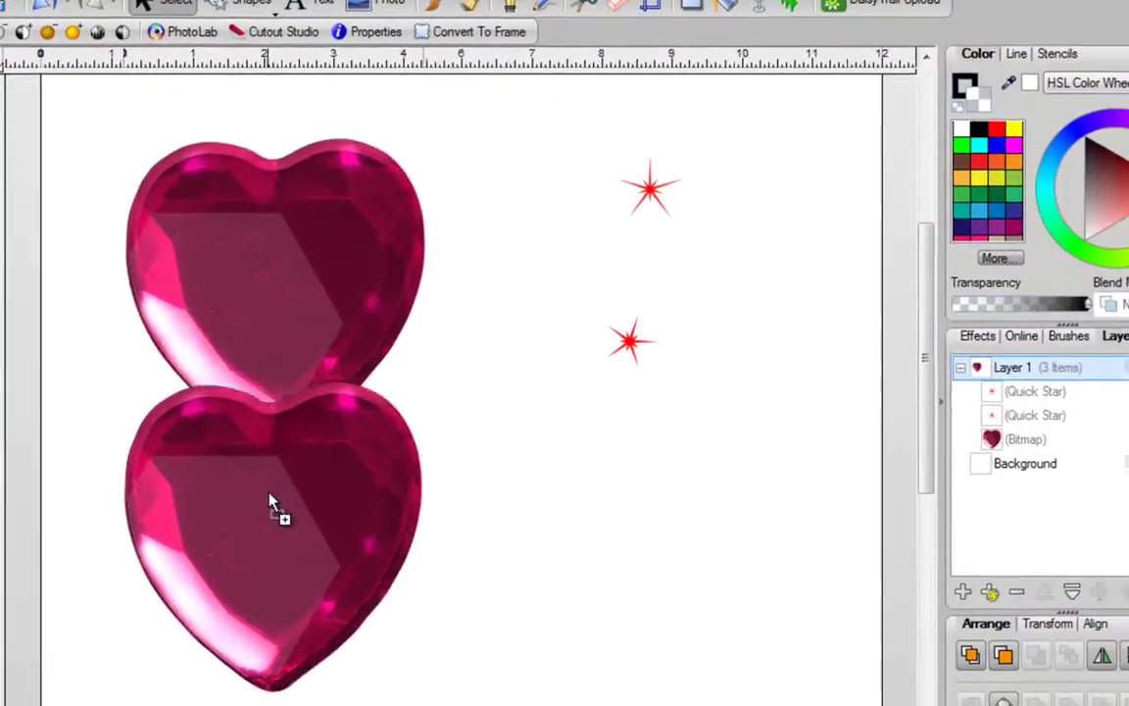
pyautogui.moveTo(269, 497); pyautogui.dragTo(270, 578)
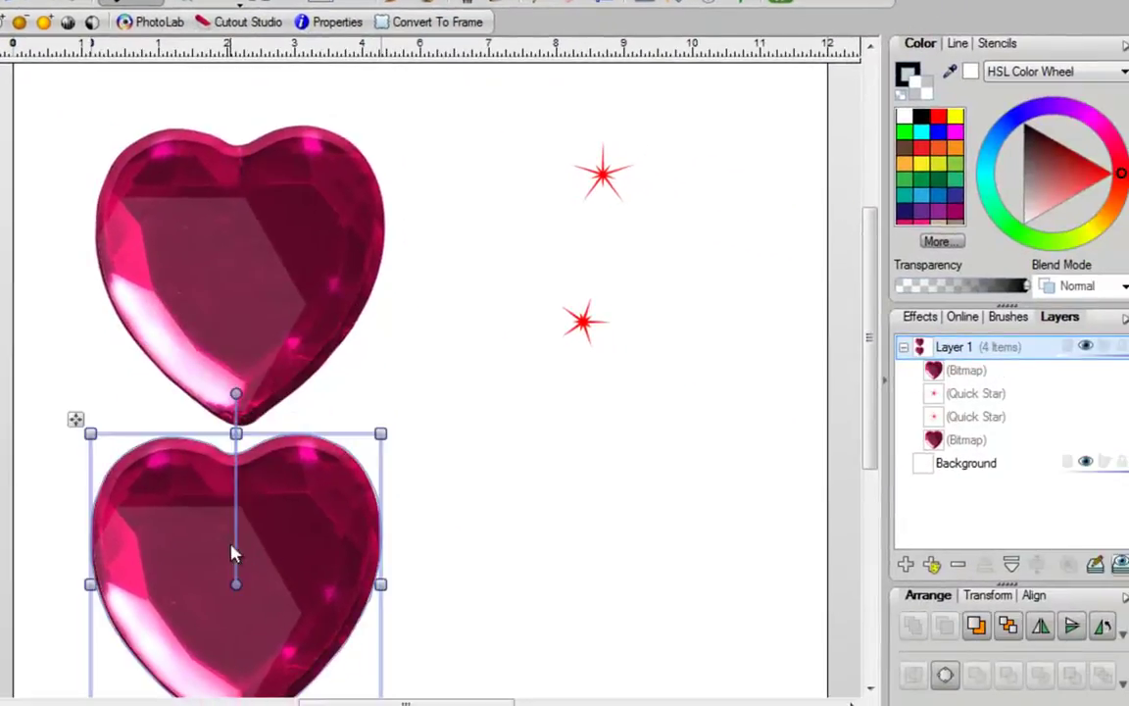
# Step: Give the copy an 18.5 pt beaded brush outline and a solid black fill
pyautogui.click(1009, 317)
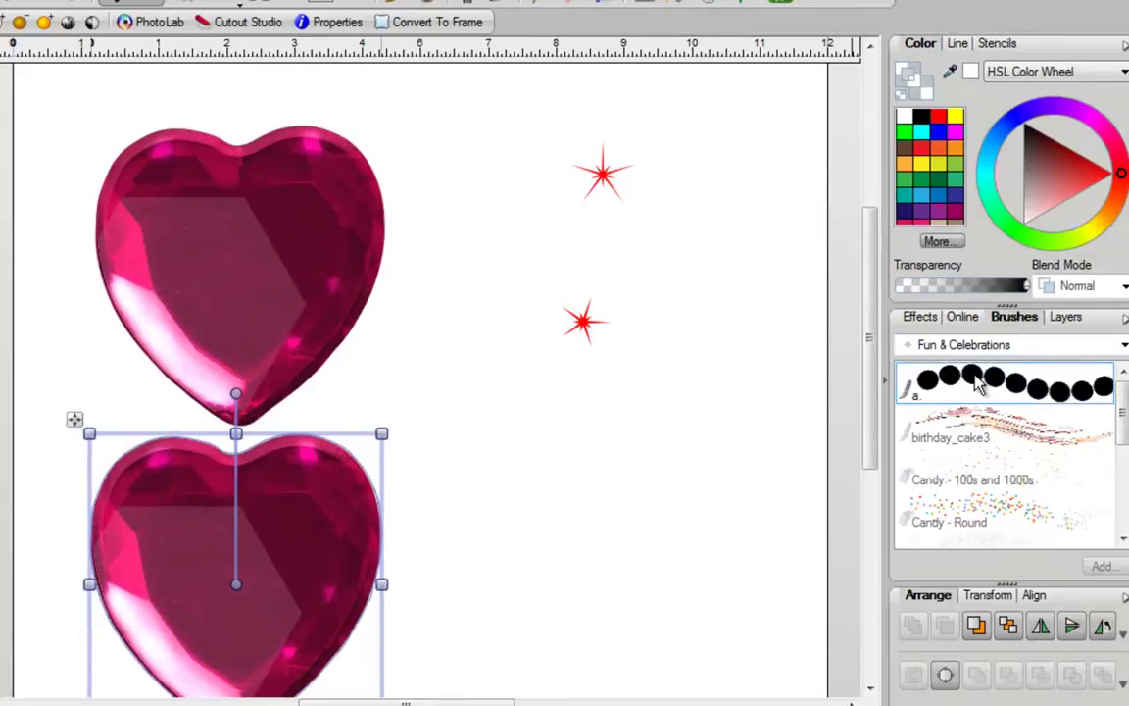
pyautogui.click(957, 43)
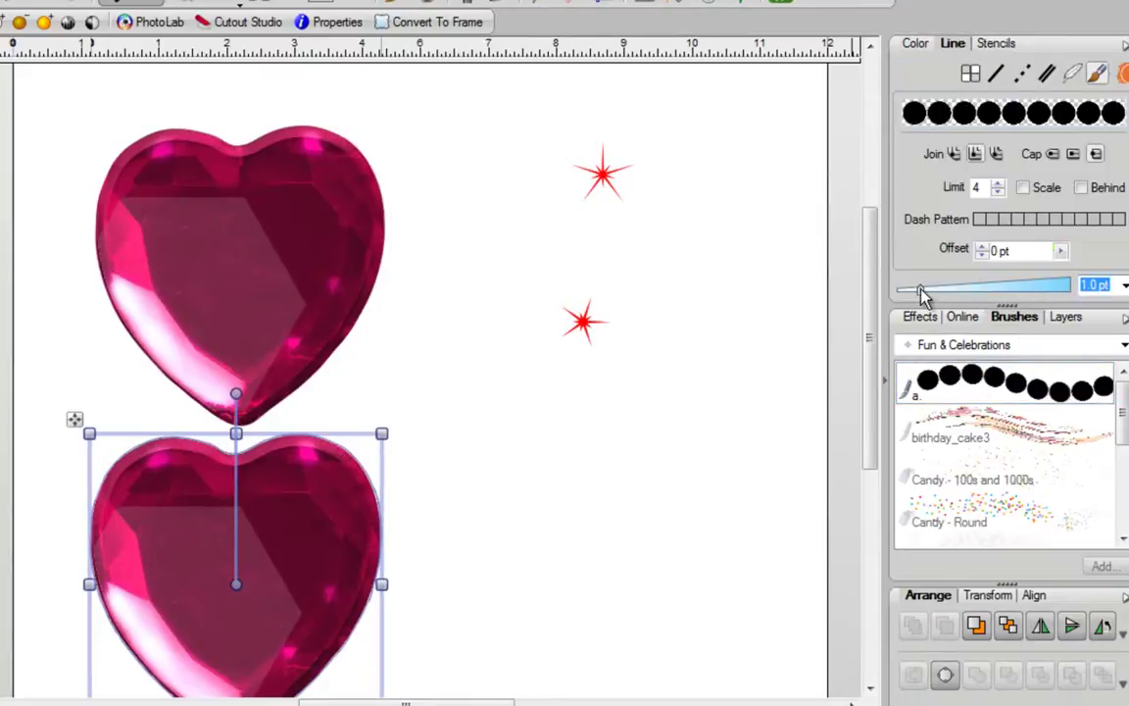
pyautogui.moveTo(921, 292); pyautogui.dragTo(1014, 306)
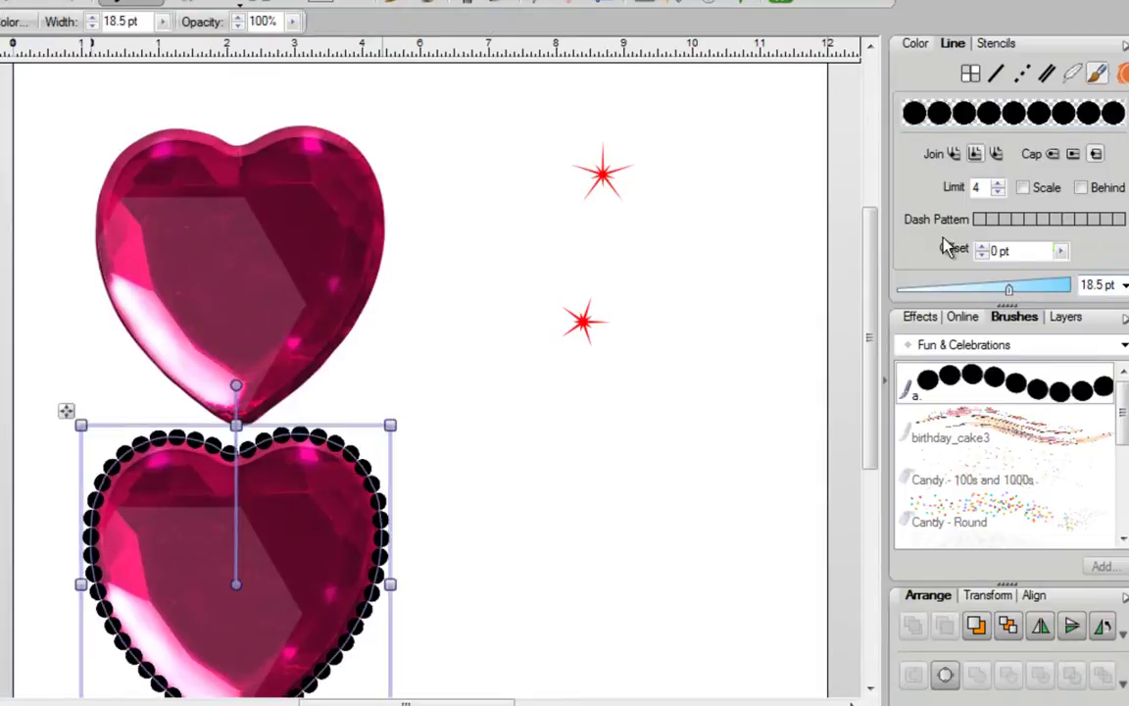
pyautogui.click(915, 43)
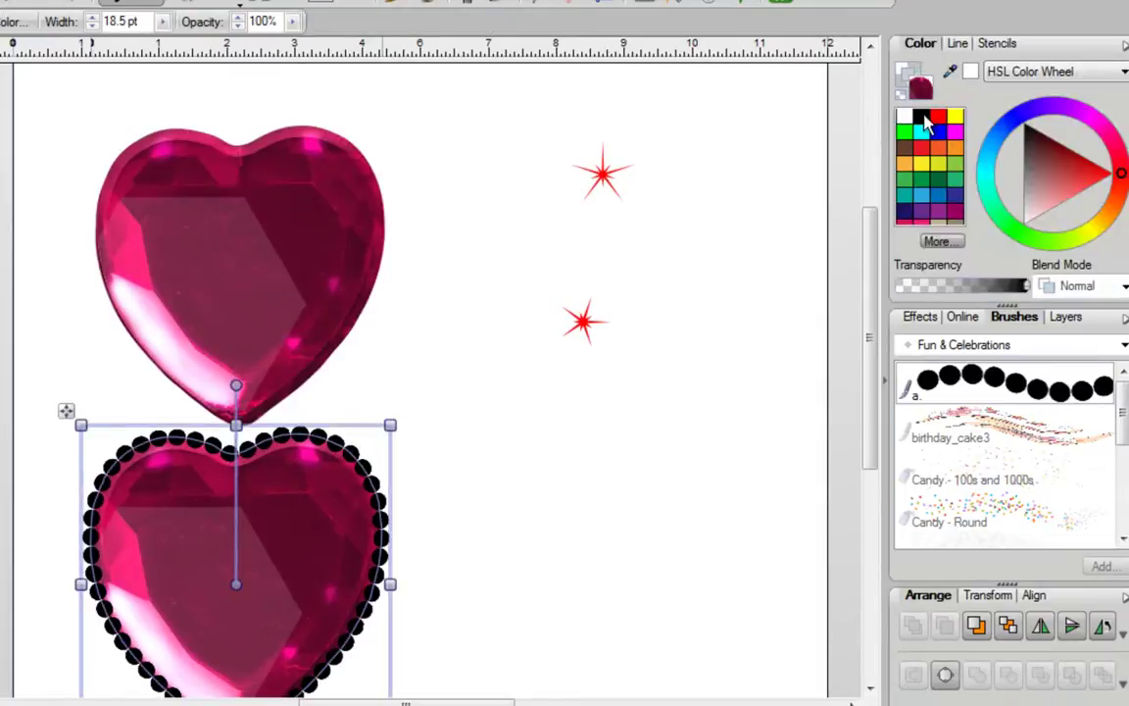
pyautogui.click(924, 118)
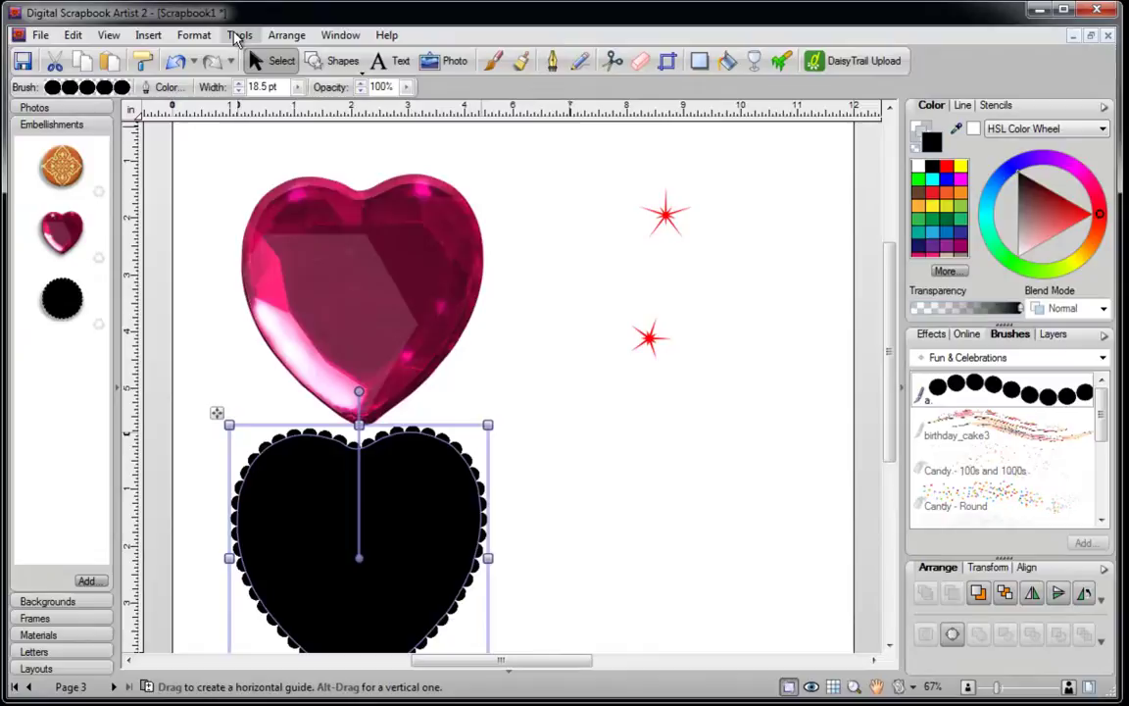
# Step: Convert the black scalloped heart to a bitmap with Tools > Convert to Bitmap
pyautogui.click(240, 35)
pyautogui.click(302, 171)
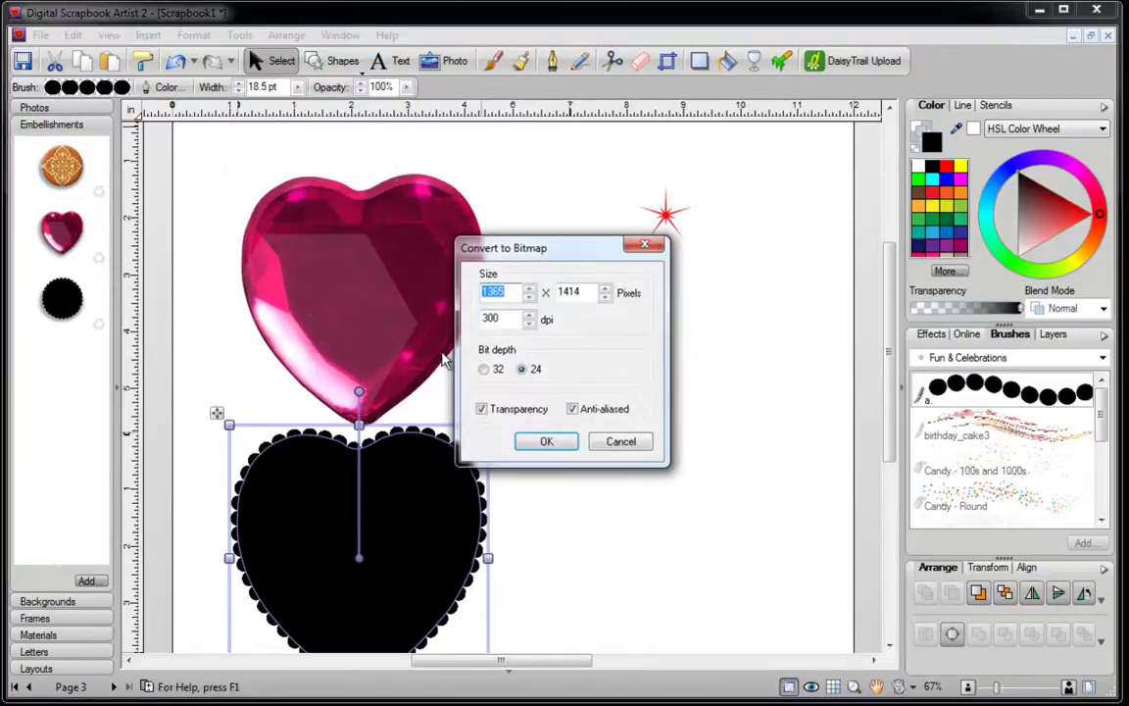
pyautogui.click(563, 446)
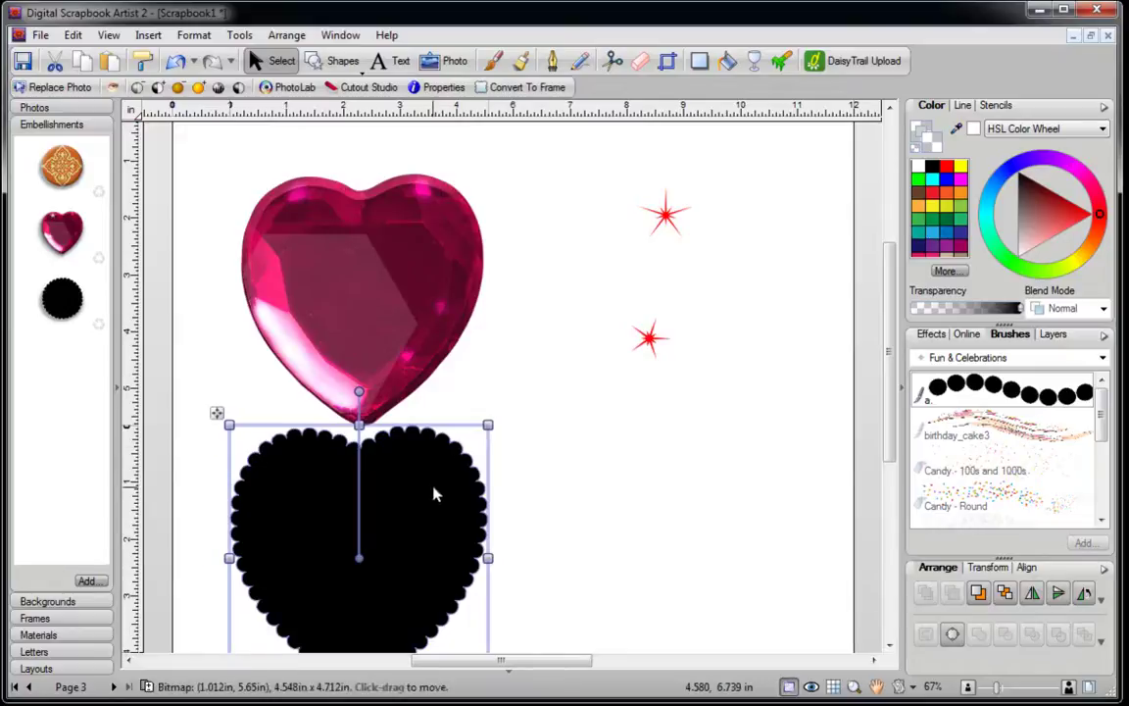
# Step: Store the bitmap heart in Embellishments, then shrink and position it over the pink heart
pyautogui.moveTo(436, 494); pyautogui.dragTo(76, 403)
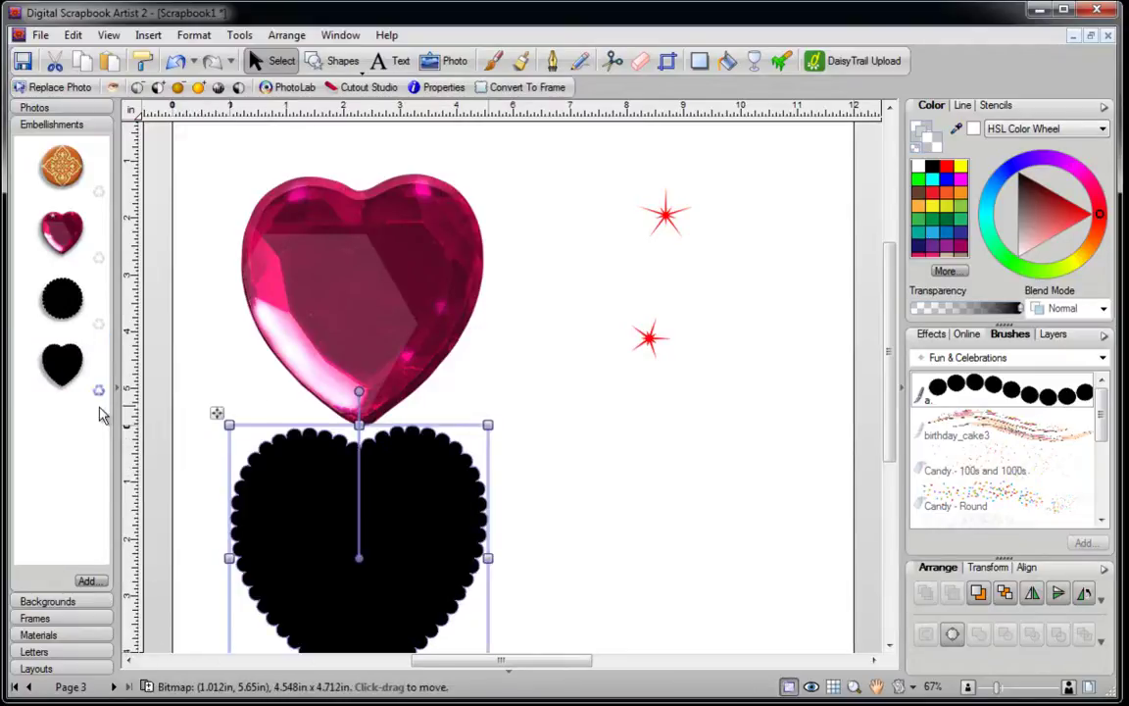
pyautogui.moveTo(352, 535); pyautogui.dragTo(359, 283)
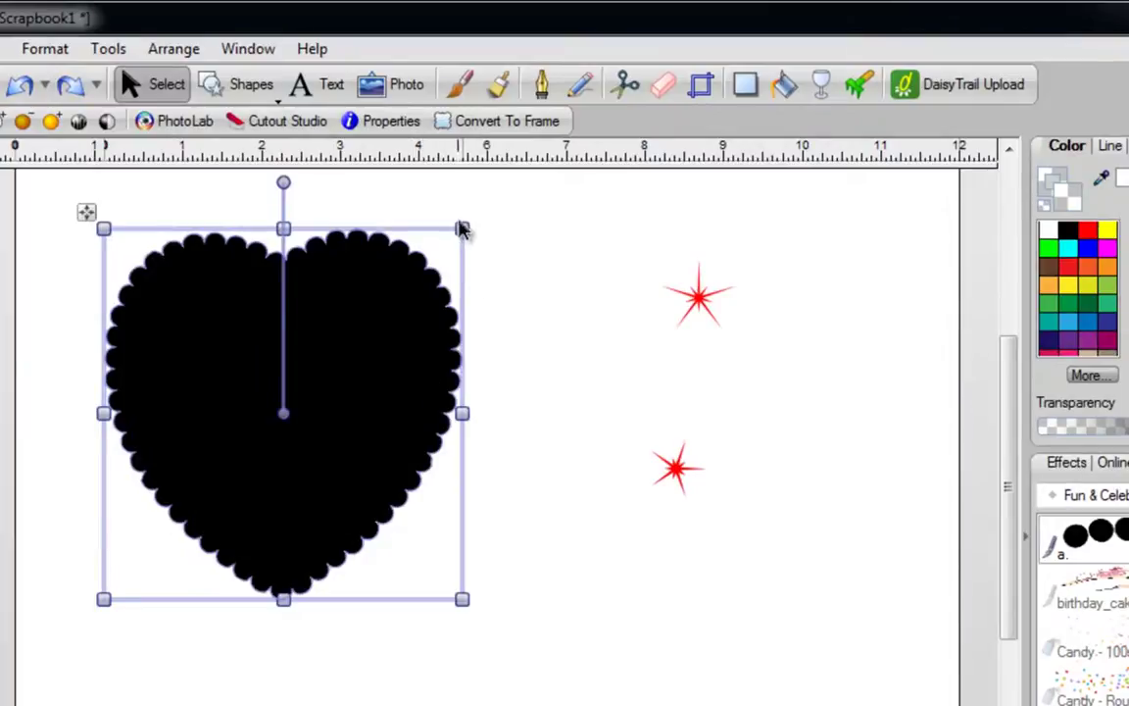
pyautogui.moveTo(463, 230); pyautogui.dragTo(432, 201)
pyautogui.moveTo(327, 358); pyautogui.dragTo(333, 345)
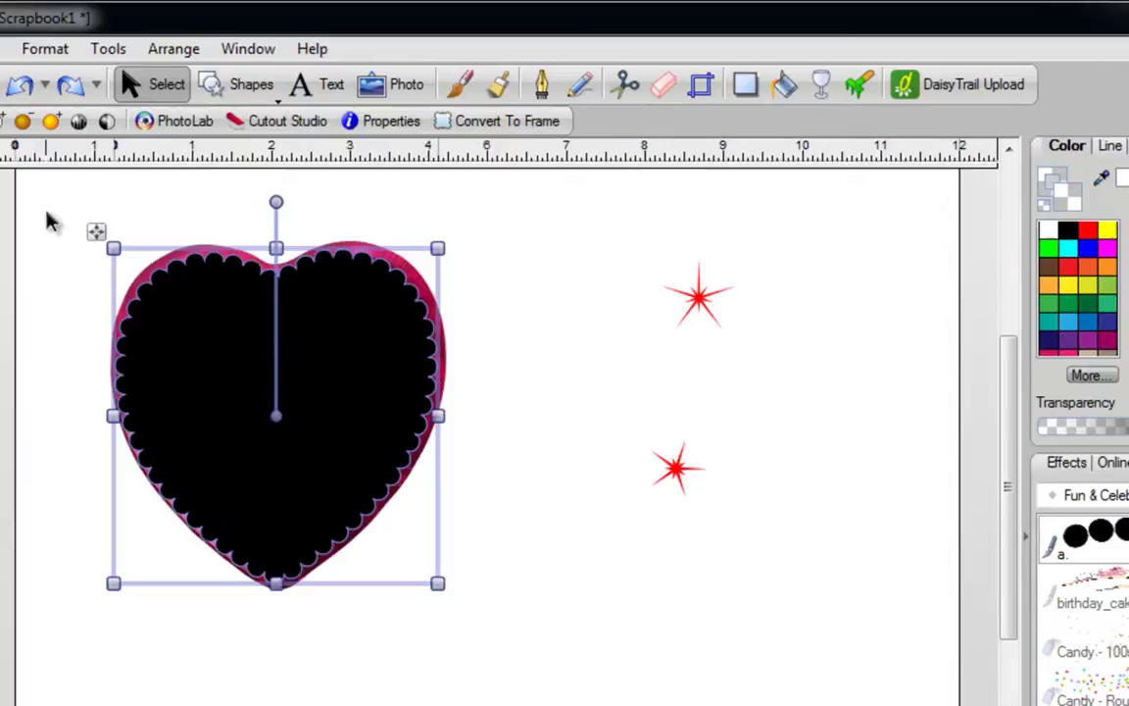
# Step: Crop the pink heart to the black scalloped heart using Arrange > Crop > Crop to Top Item
pyautogui.moveTo(41, 194); pyautogui.dragTo(575, 698)
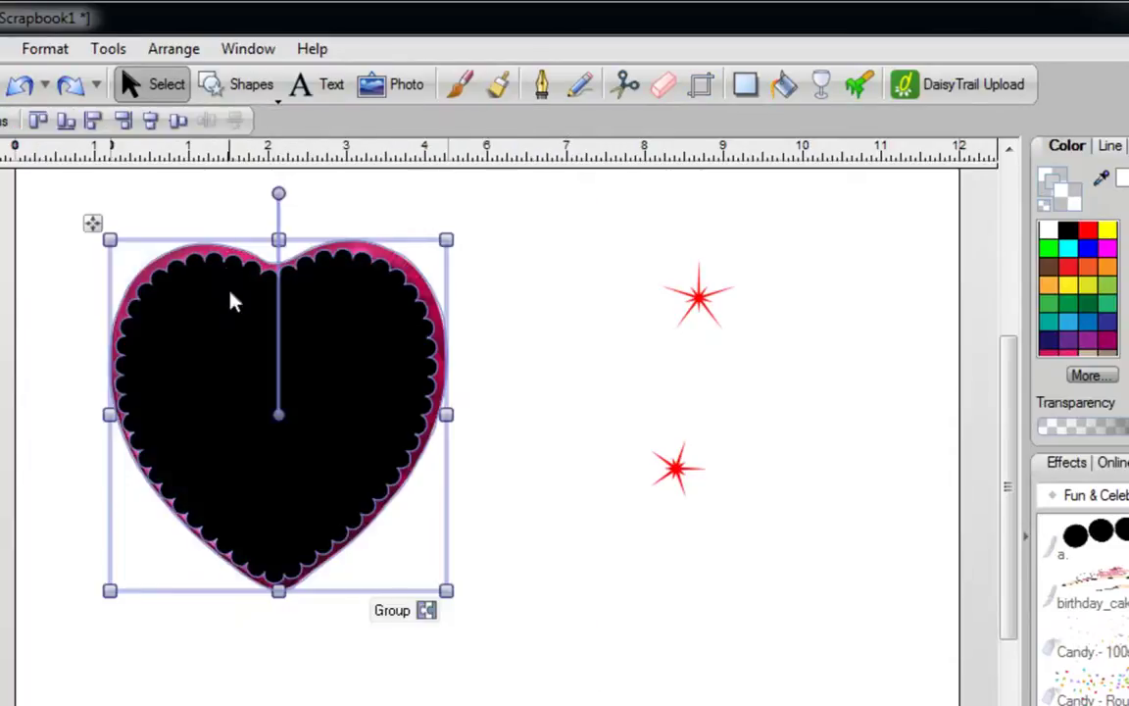
pyautogui.click(181, 50)
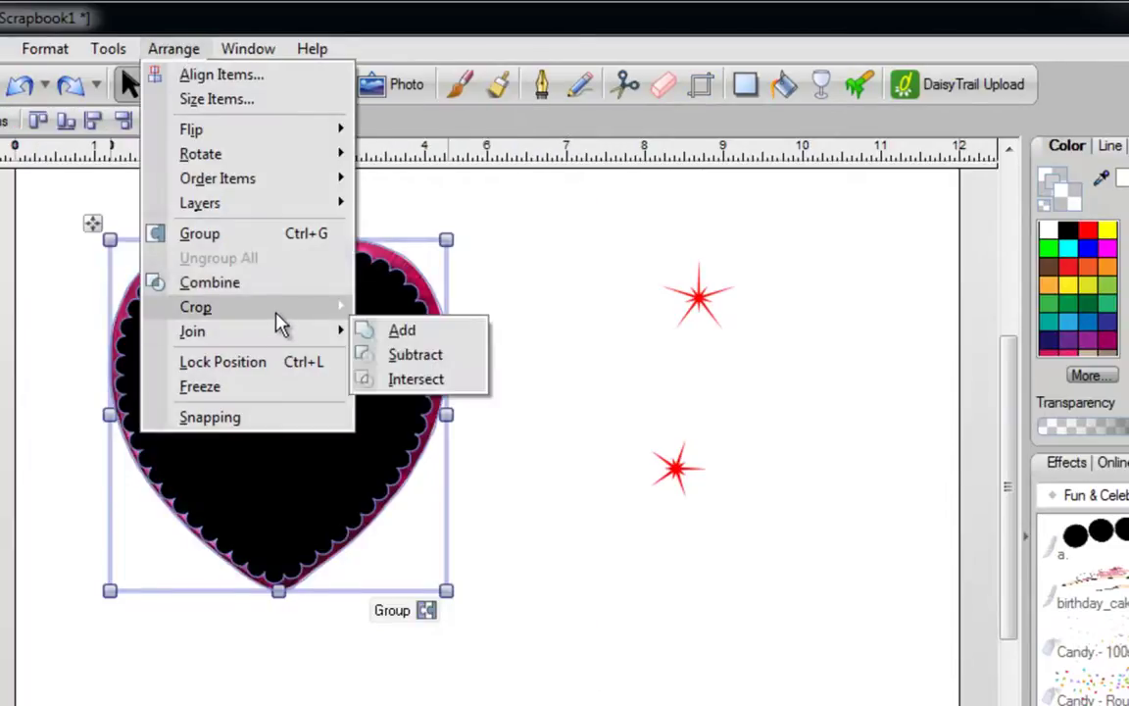
pyautogui.moveTo(363, 310)
pyautogui.click(387, 332)
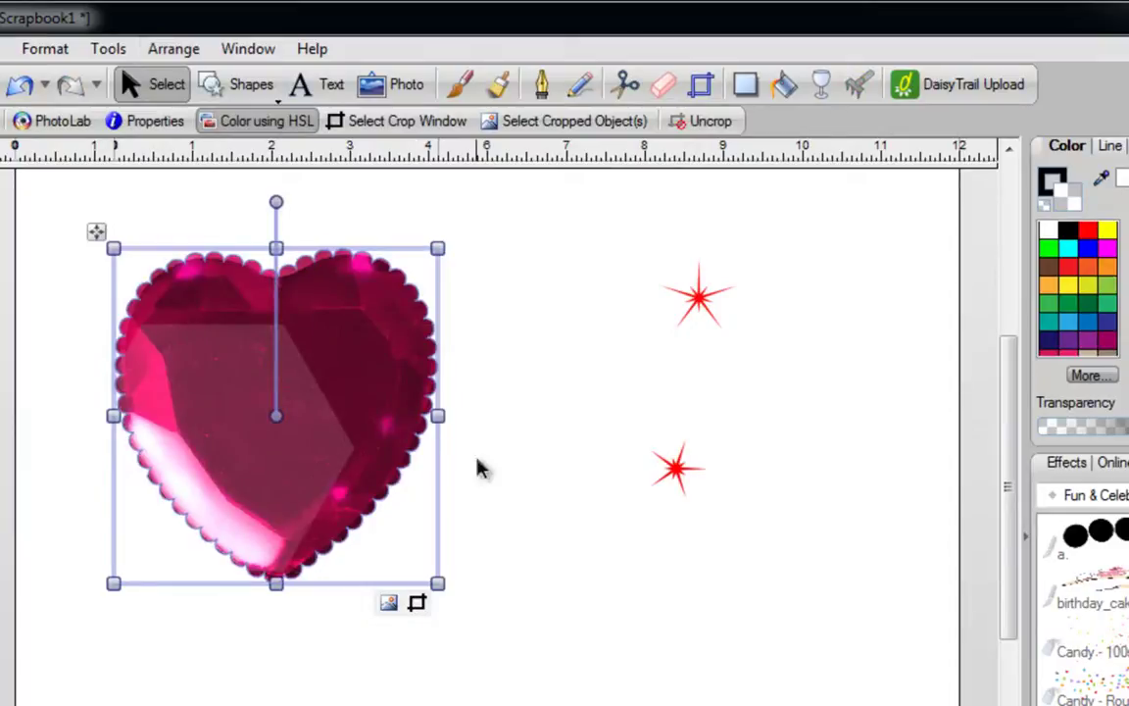
# Step: Move the two sparkle stars back onto the heart's upper-left
pyautogui.moveTo(522, 227); pyautogui.dragTo(847, 567)
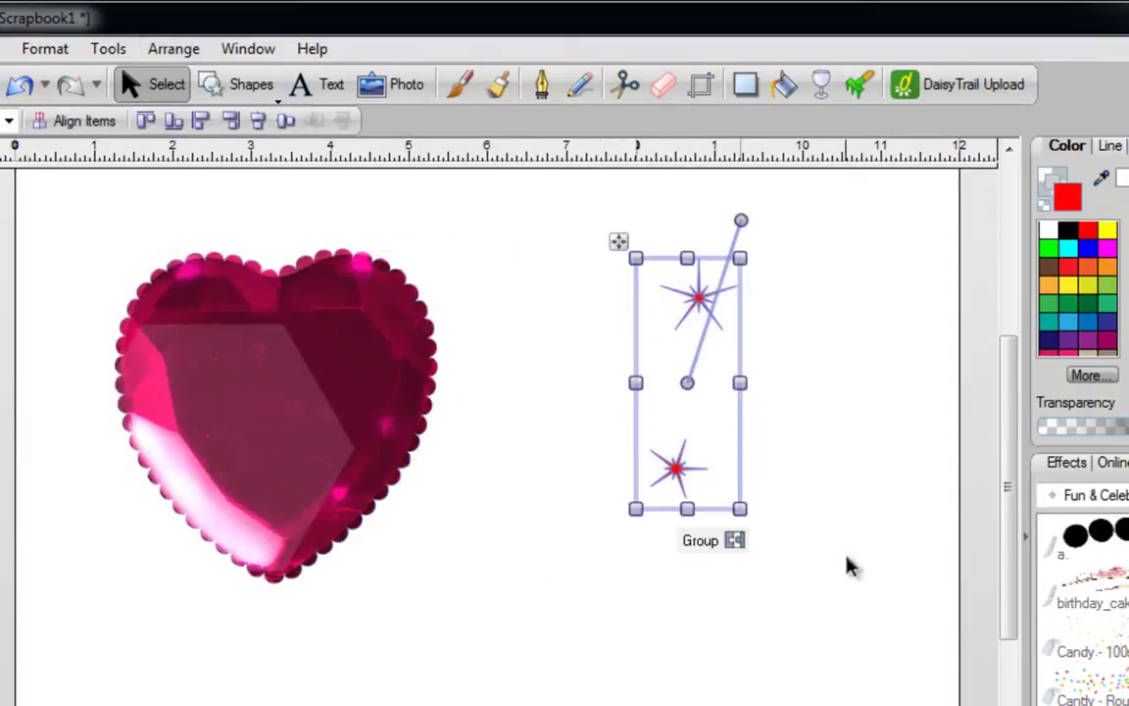
pyautogui.moveTo(700, 307); pyautogui.dragTo(241, 322)
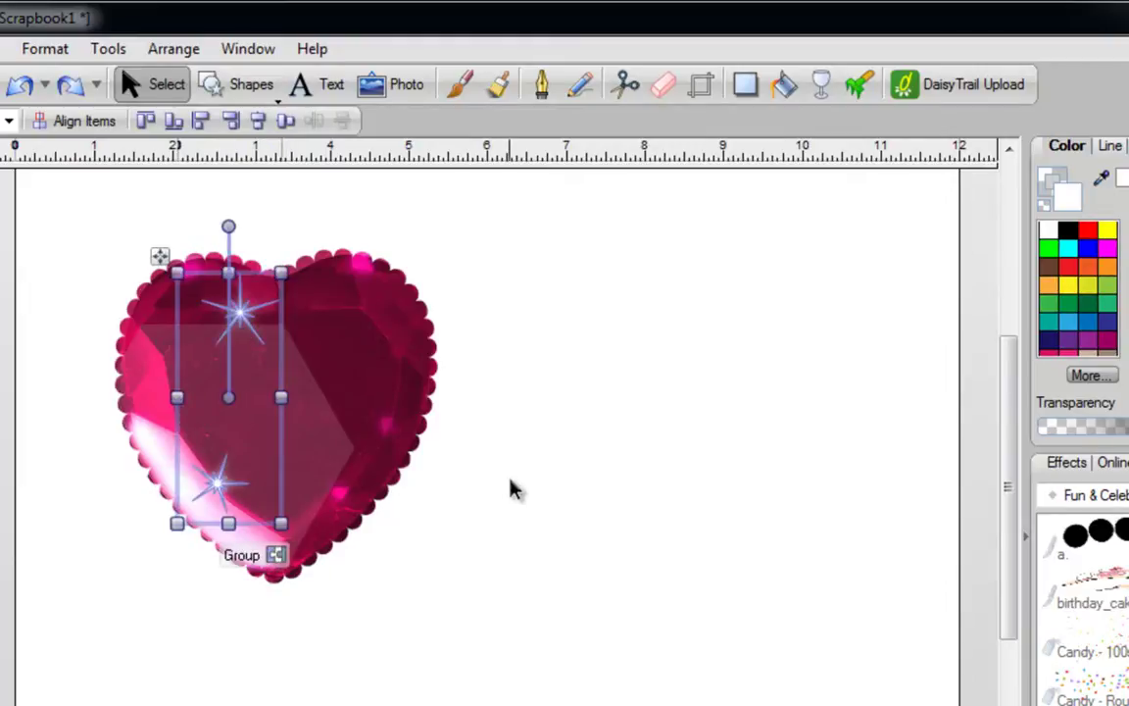
pyautogui.click(630, 454)
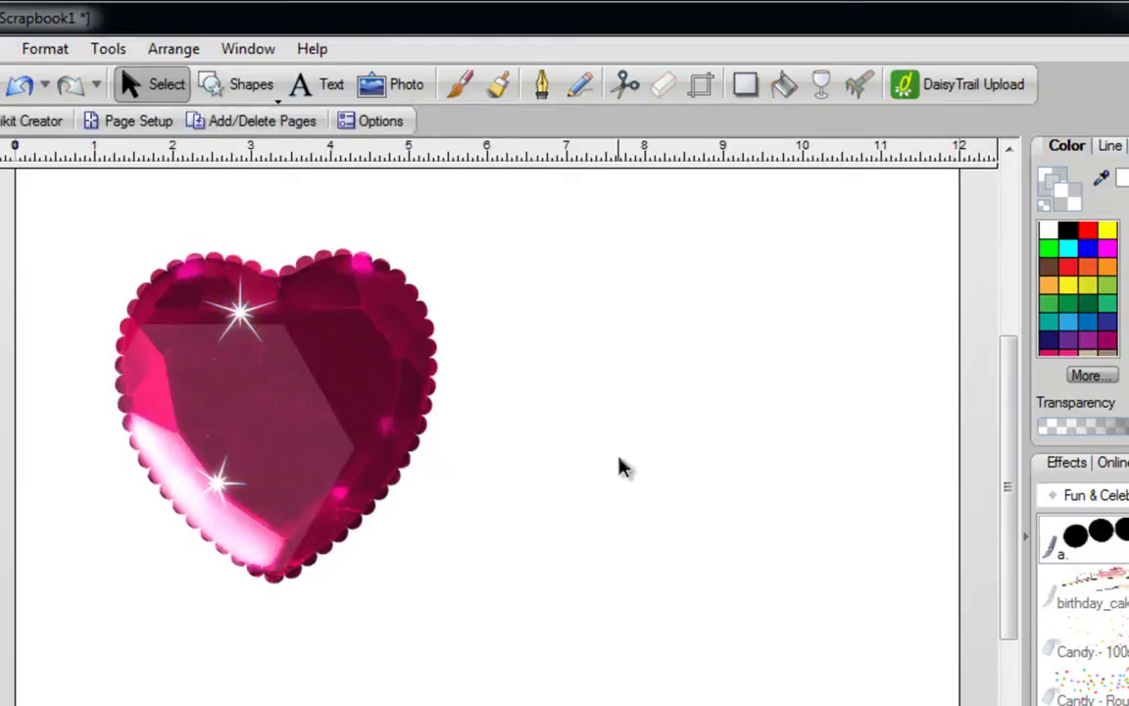